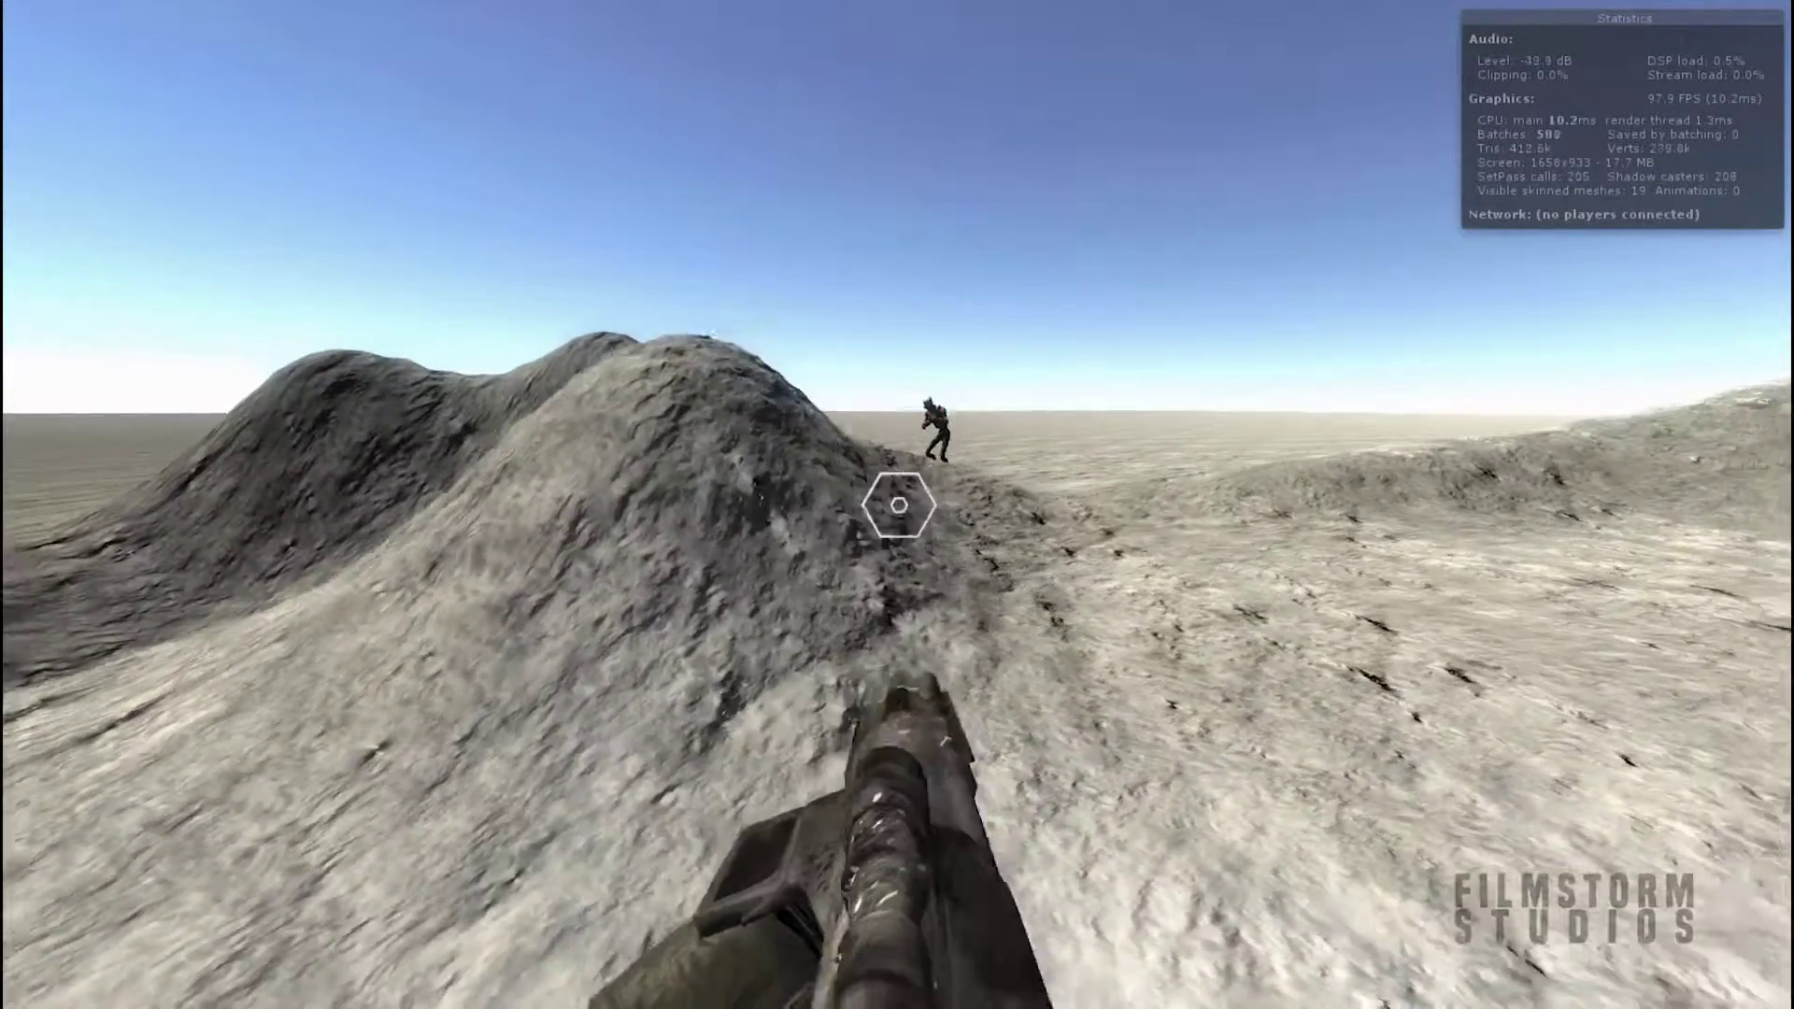
left_click(898, 505)
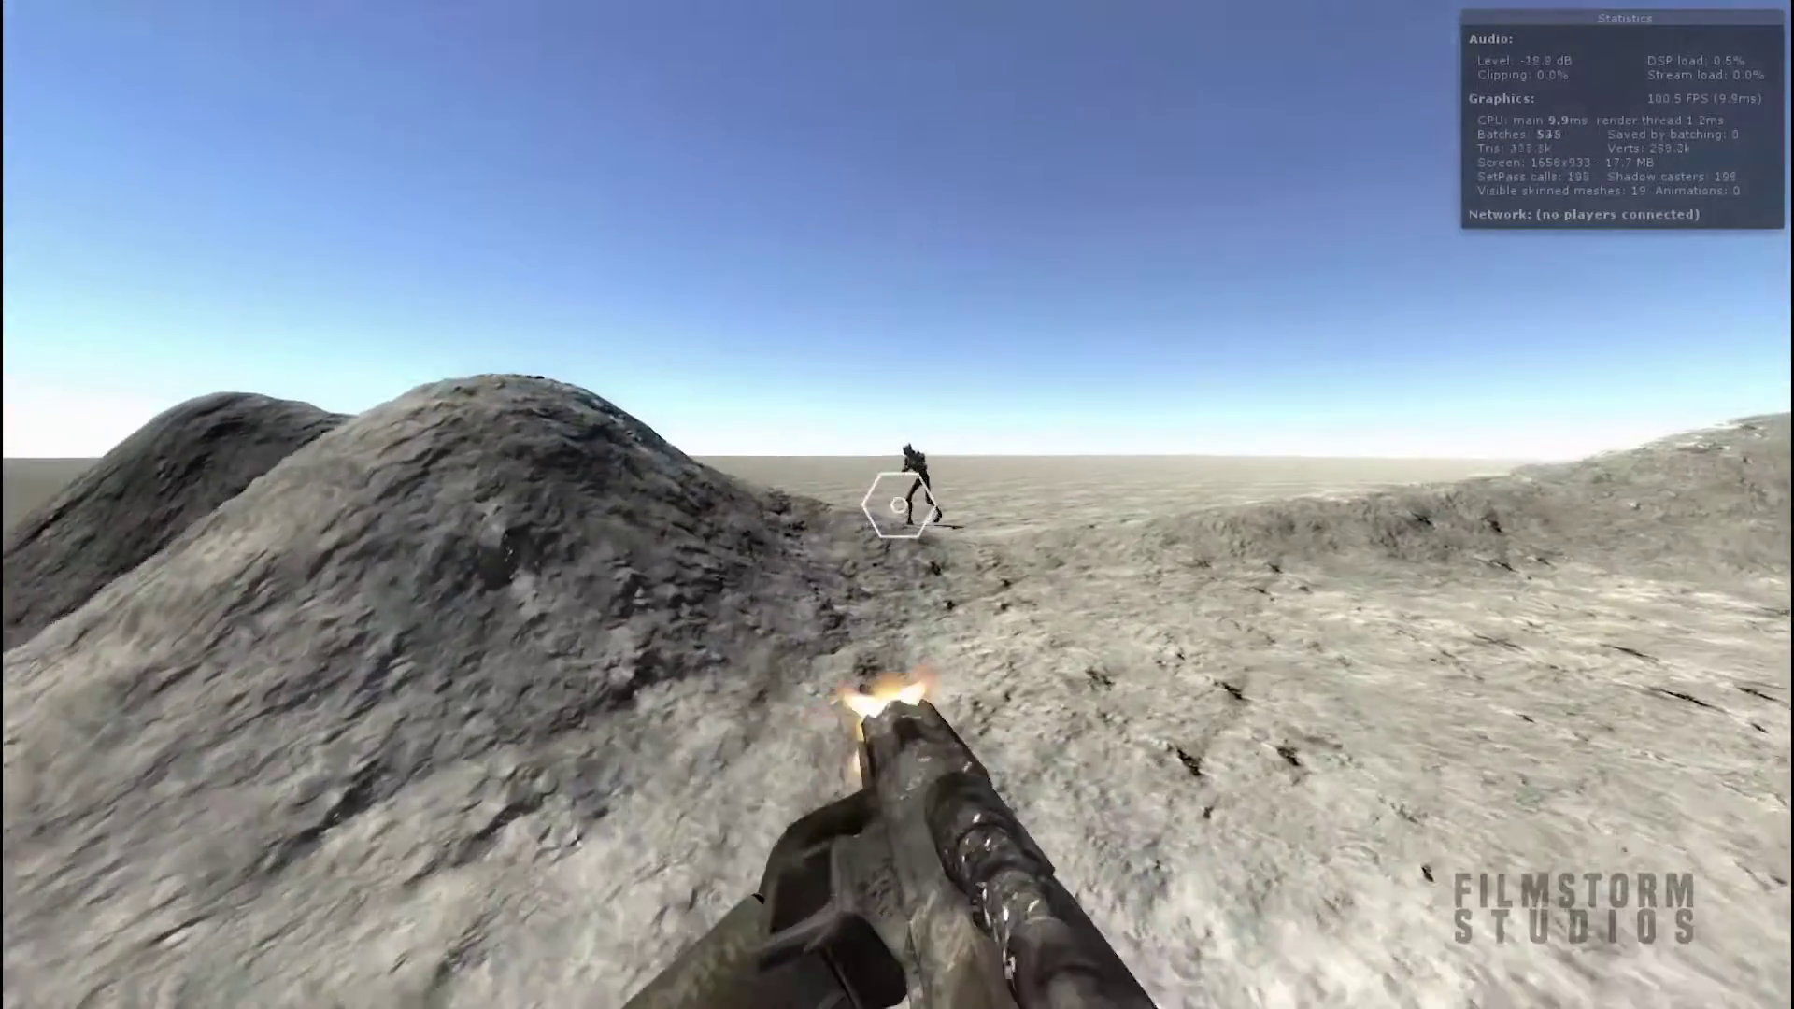
left_click(898, 504)
left_click(898, 505)
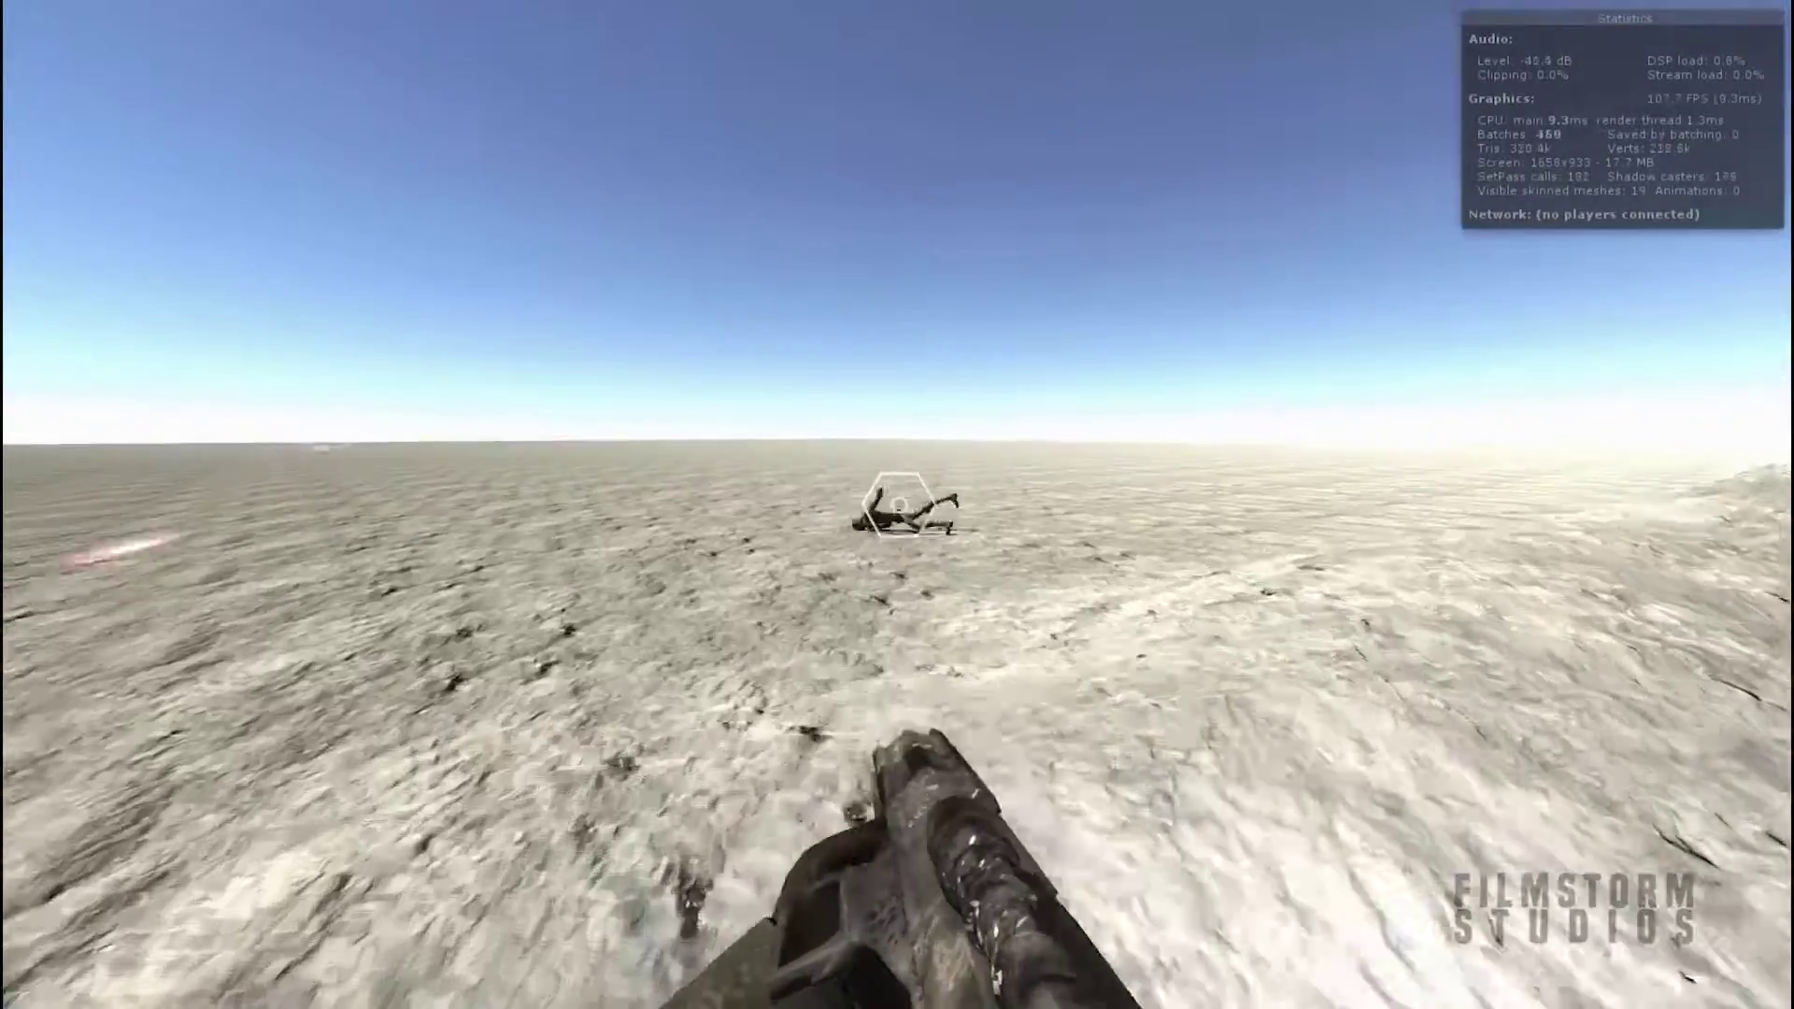
left_click(899, 505)
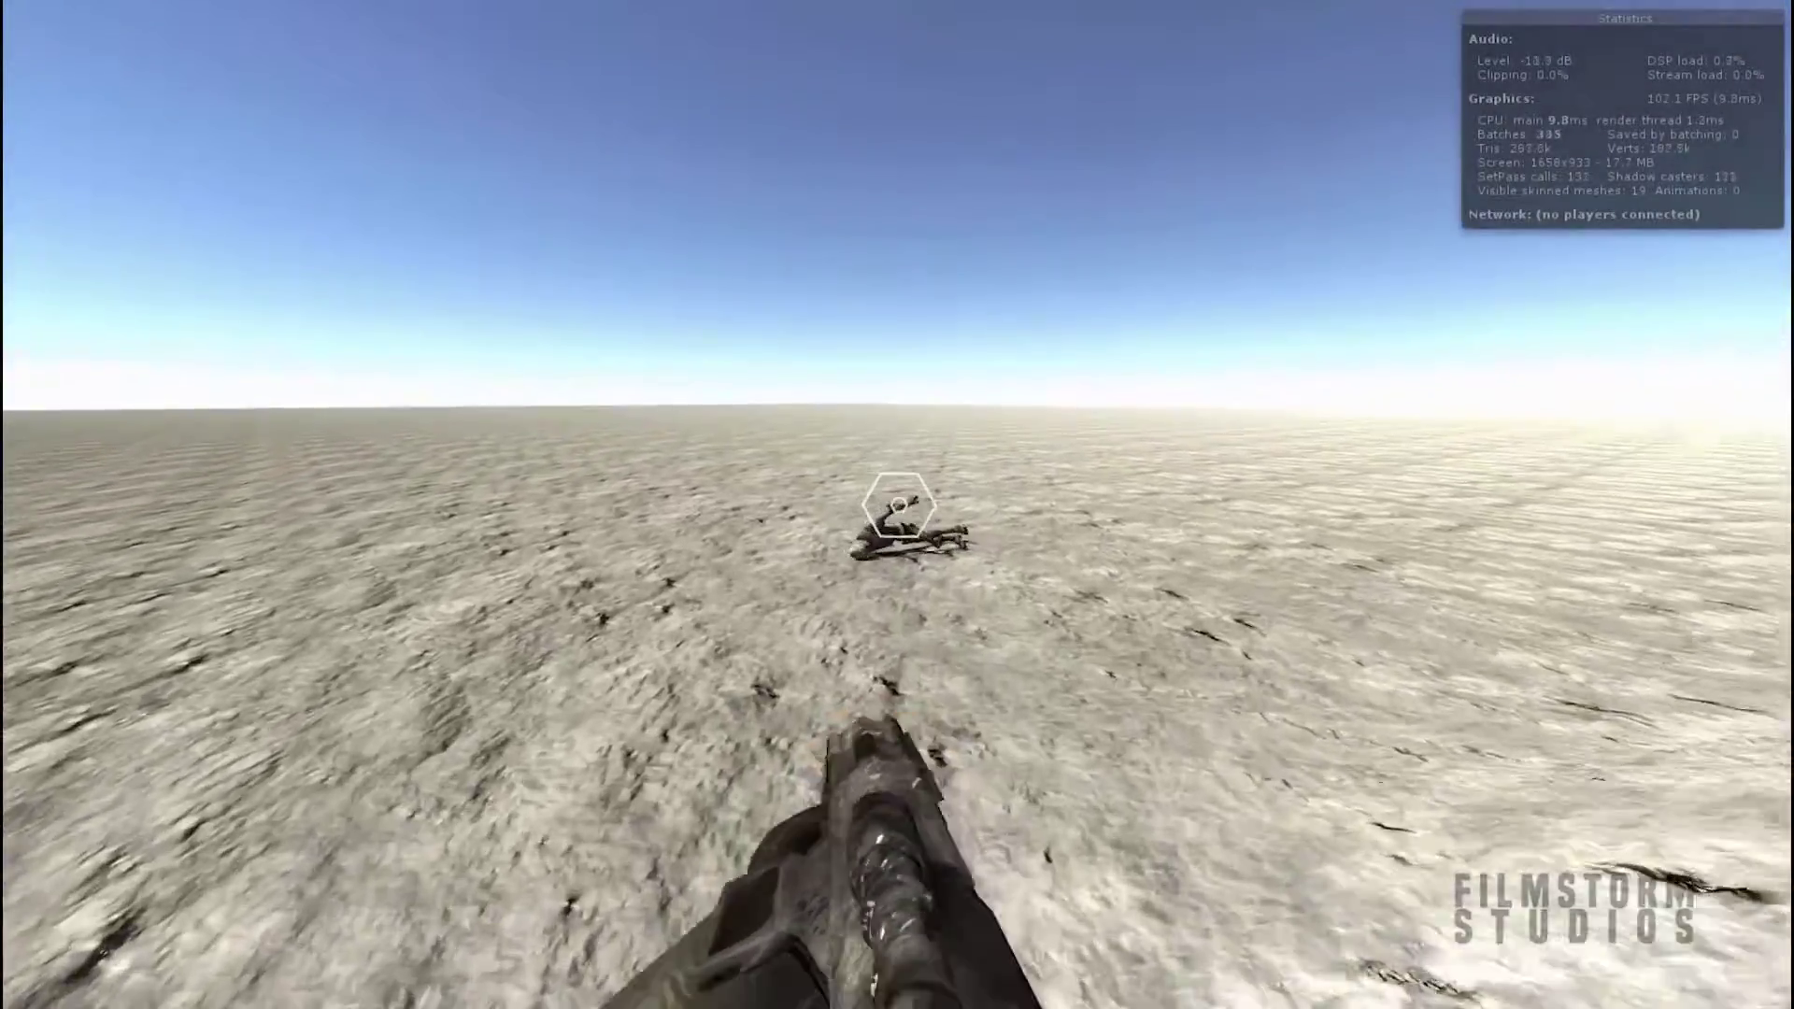
key("w")
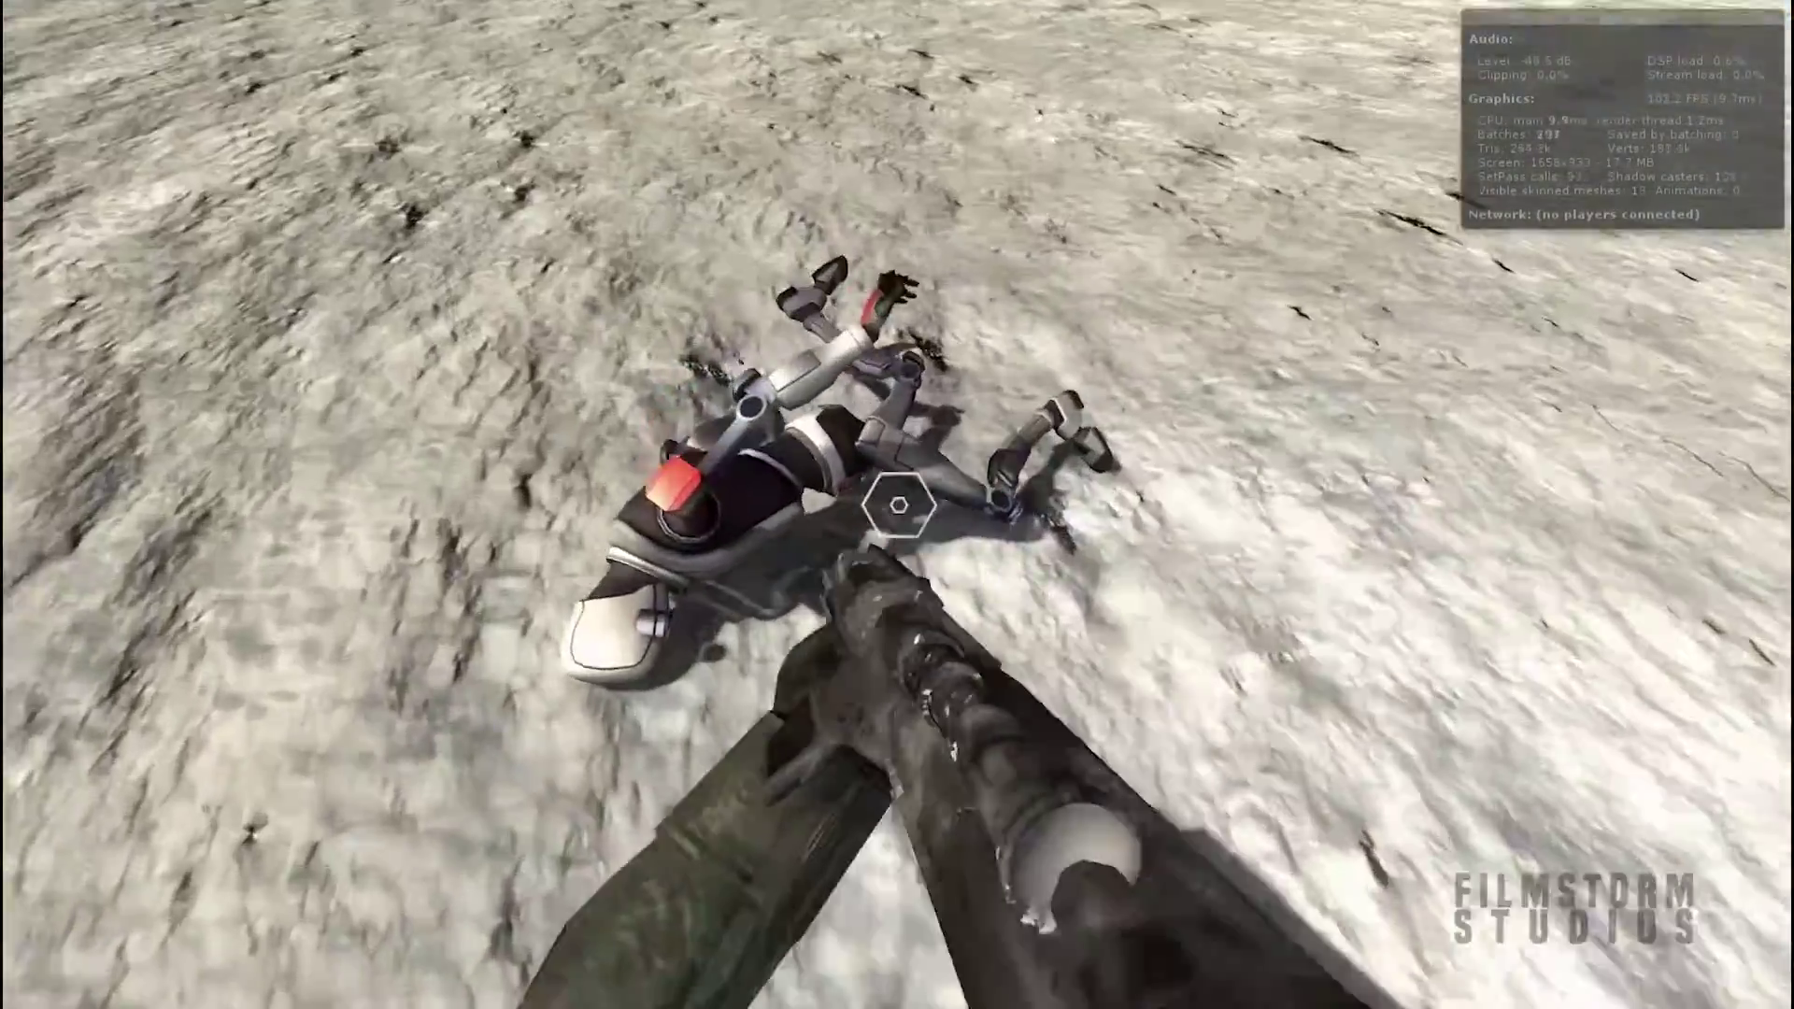
key("shift+w")
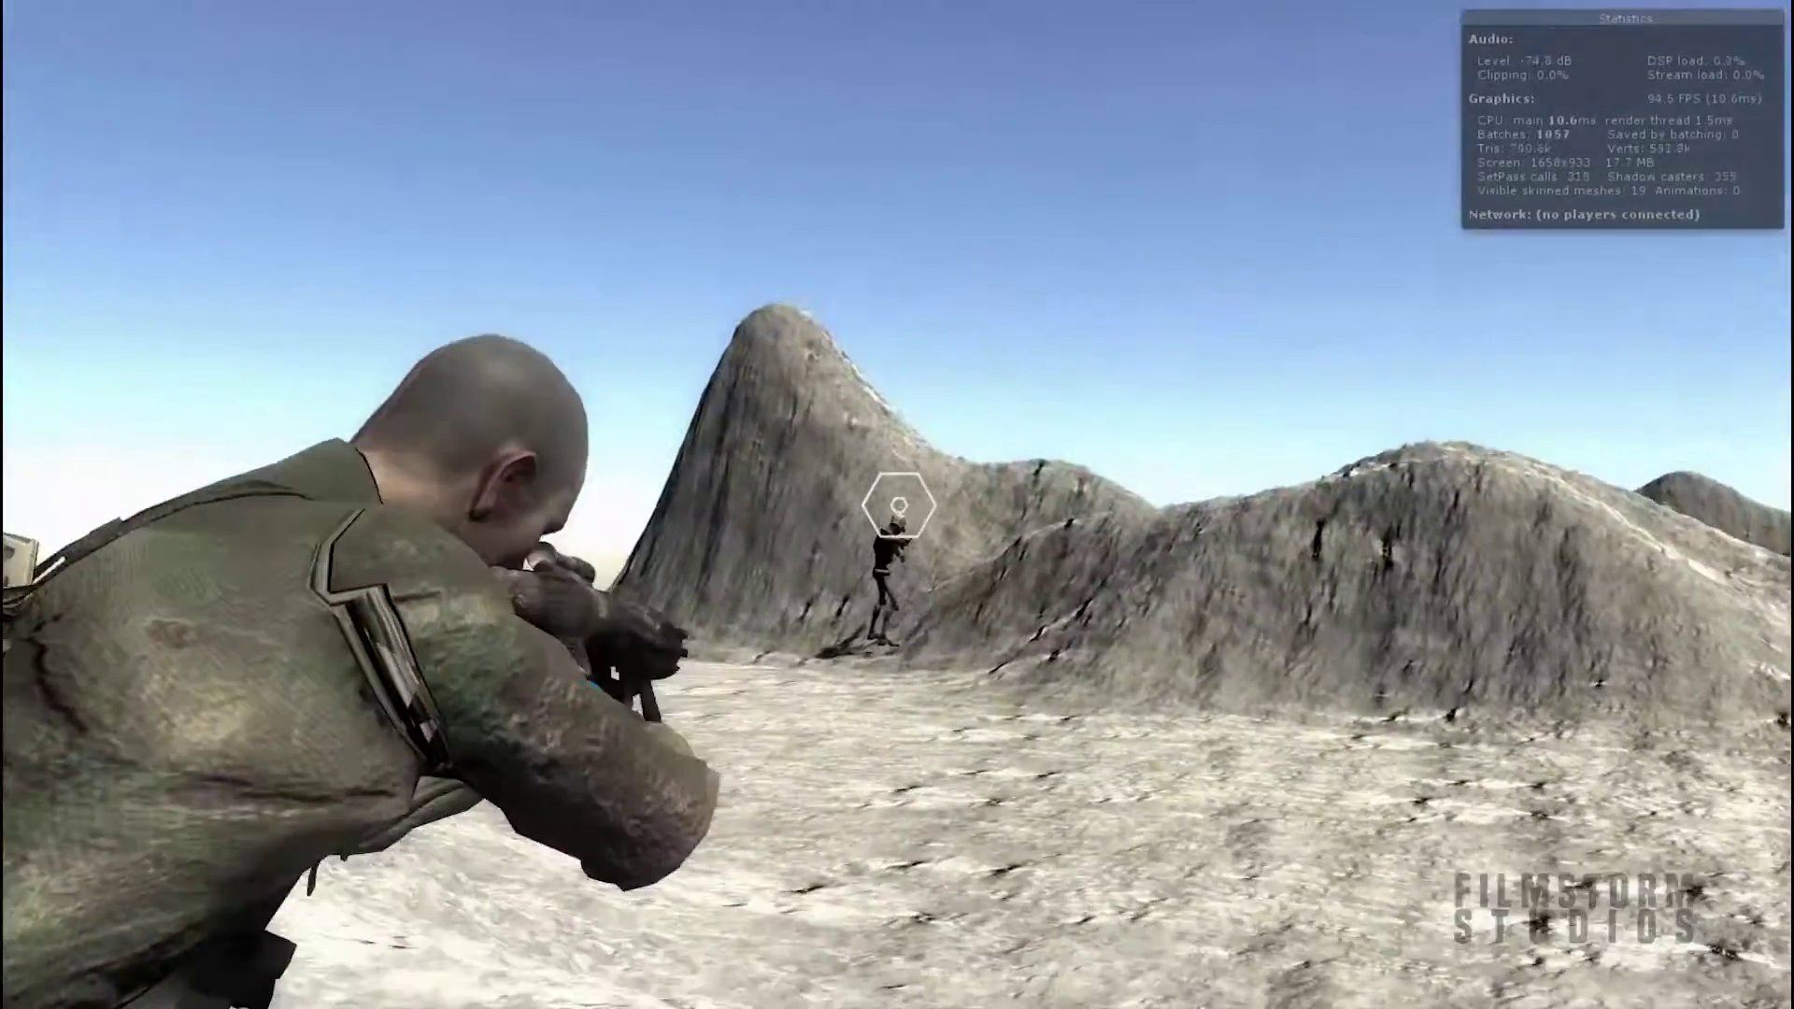
left_click(899, 504)
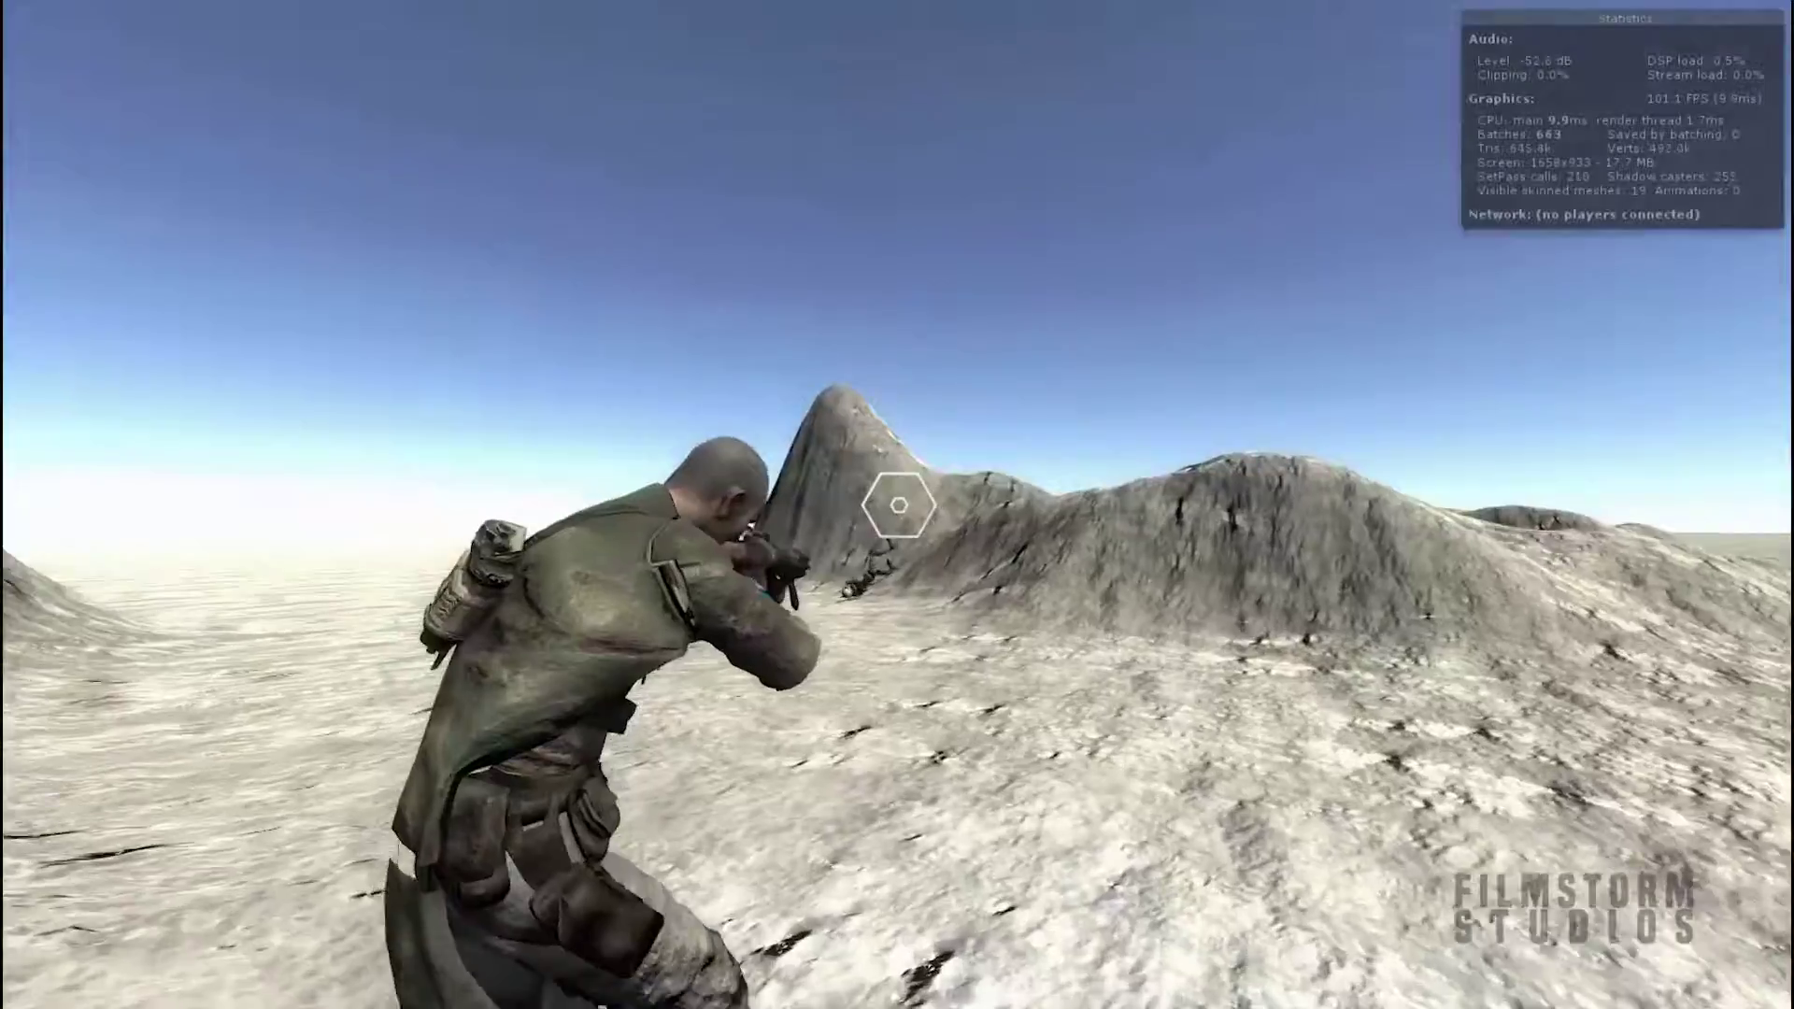
key("w")
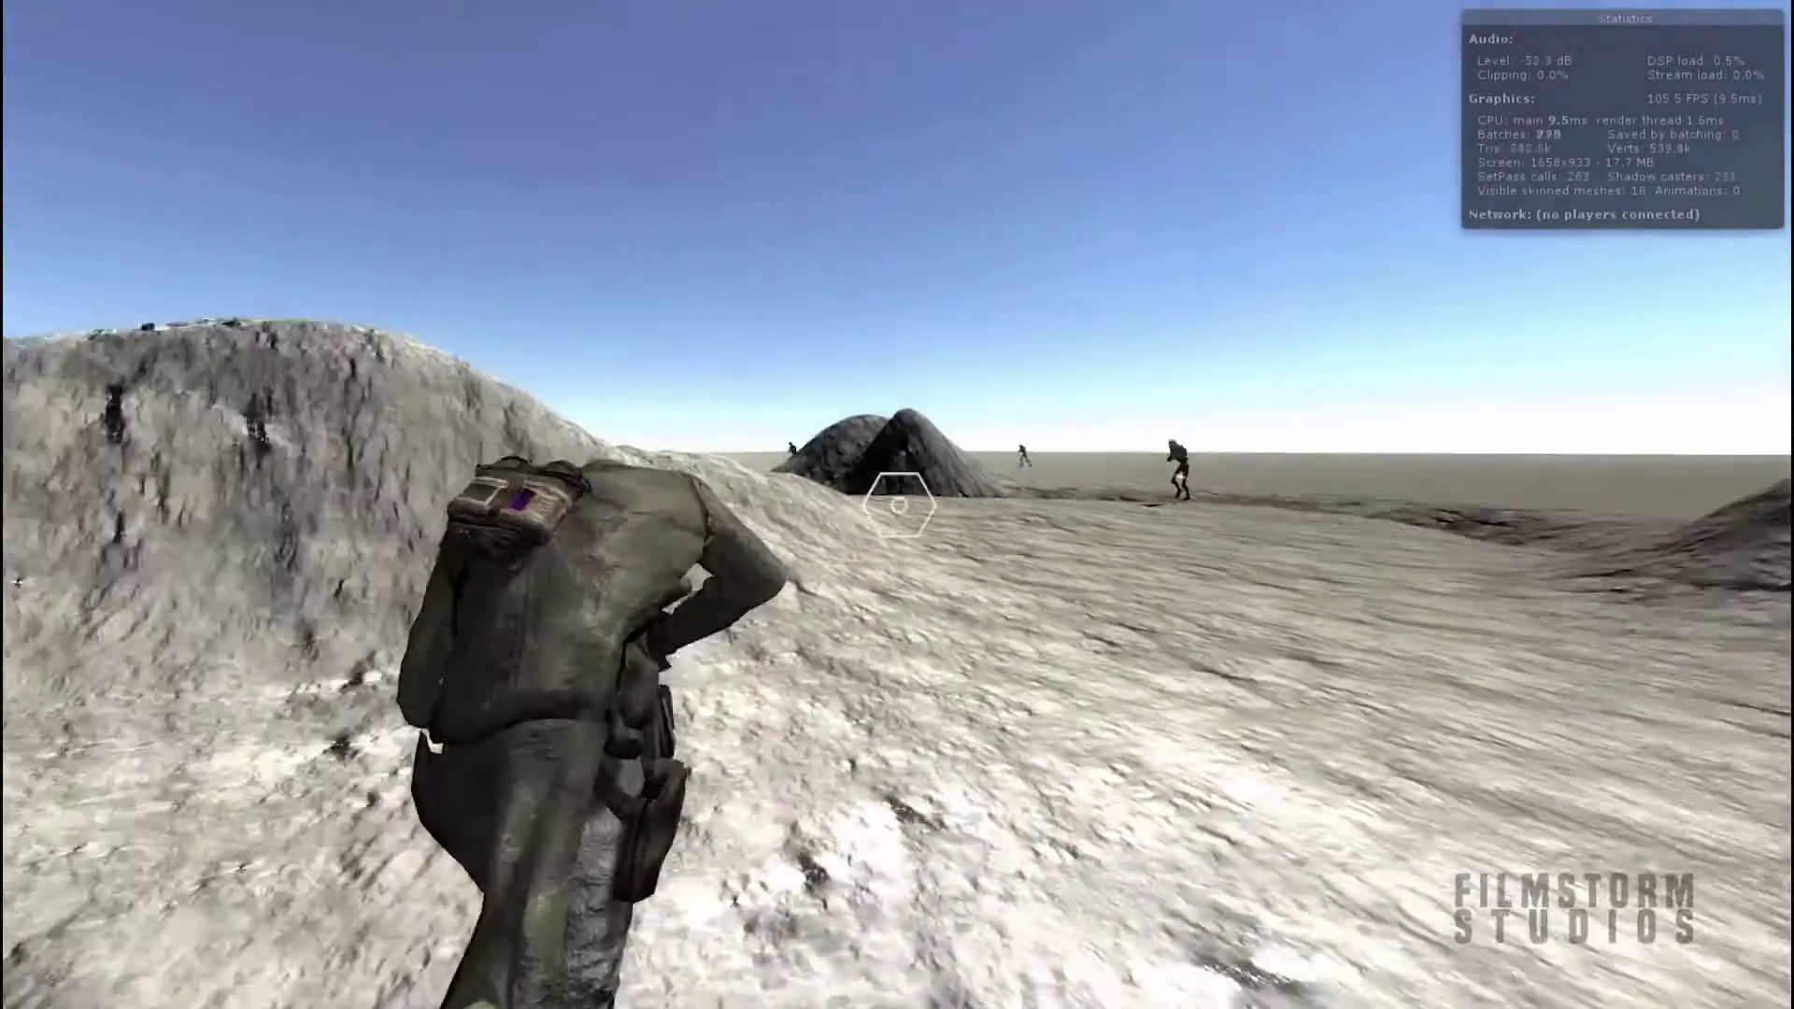
left_click(899, 504)
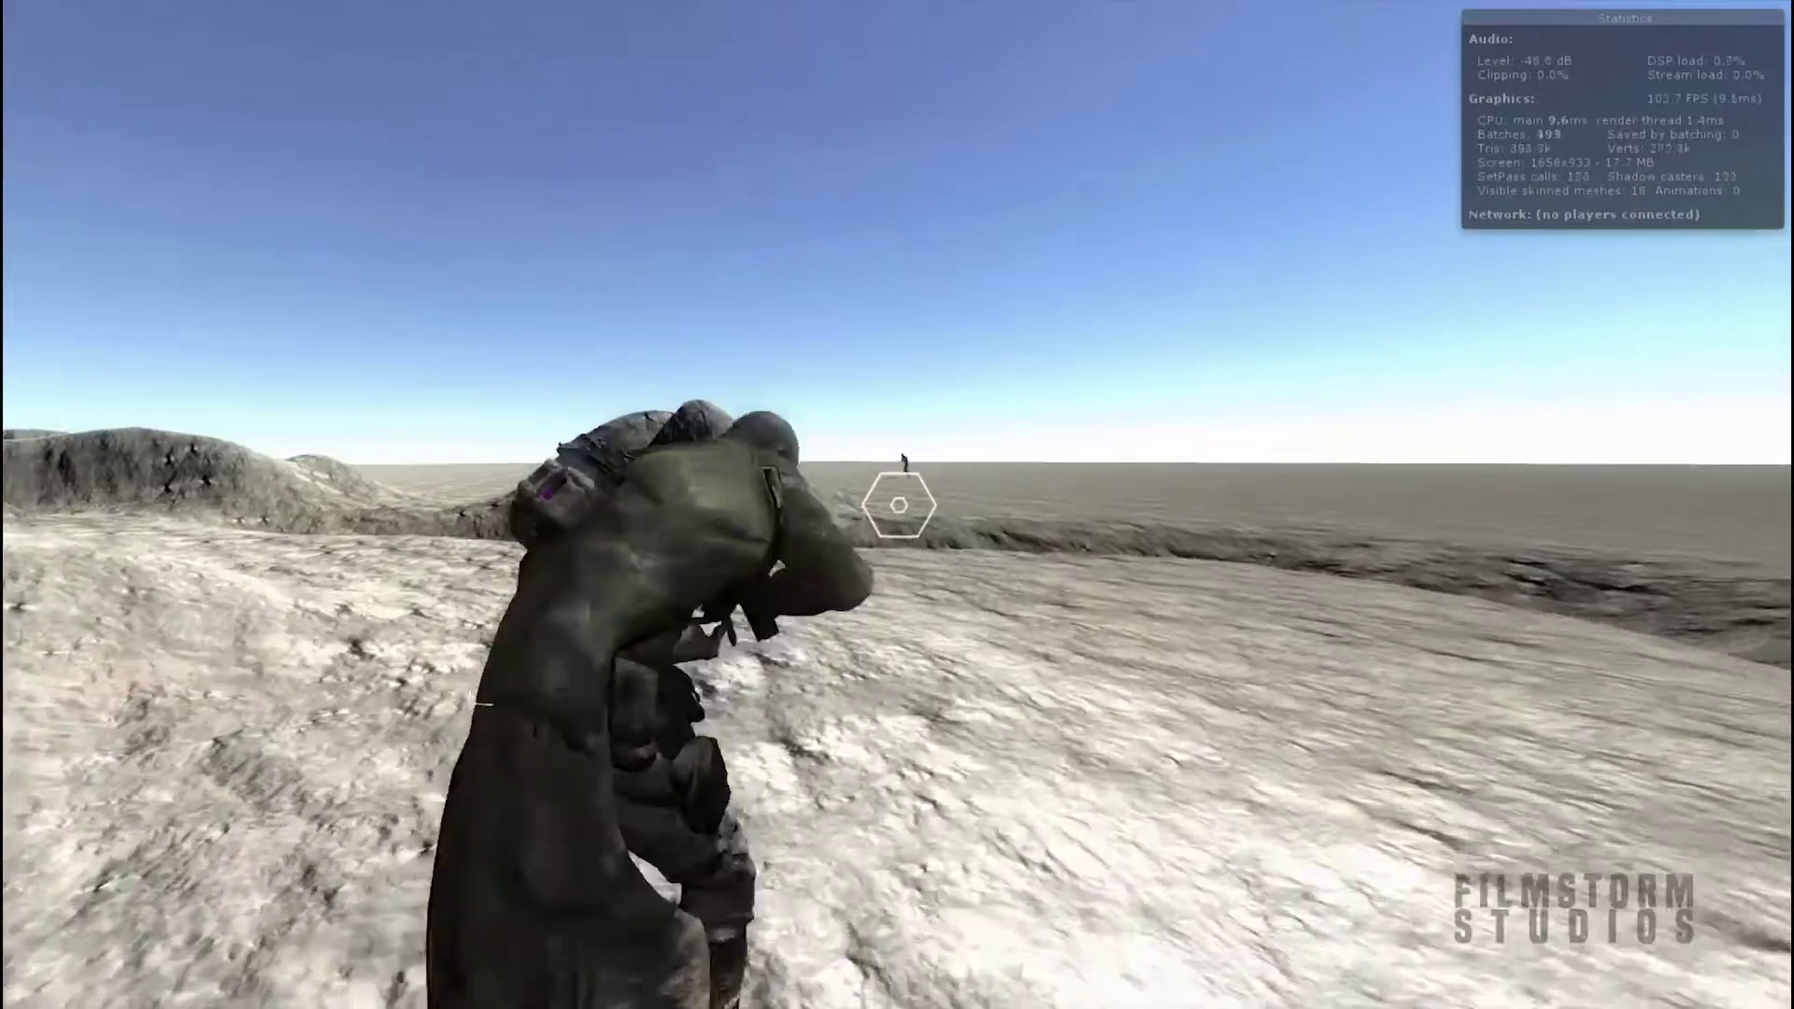
key("w")
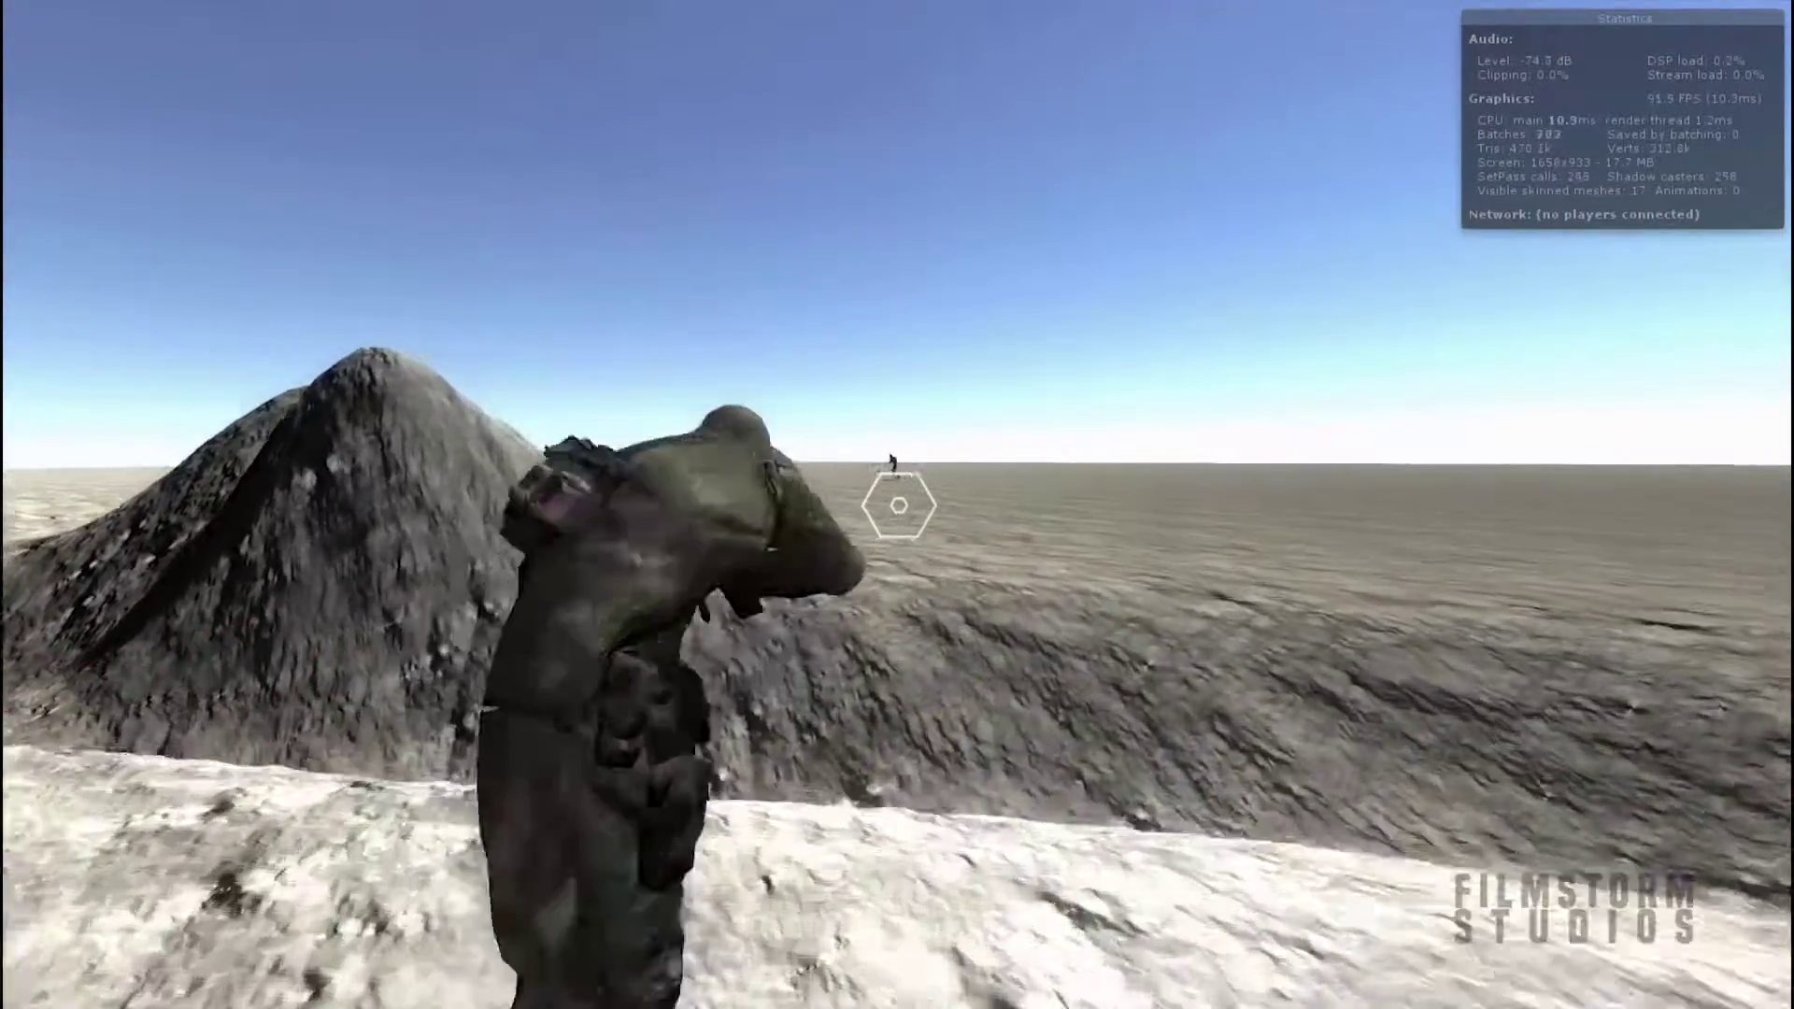
key("w")
right_click(899, 505)
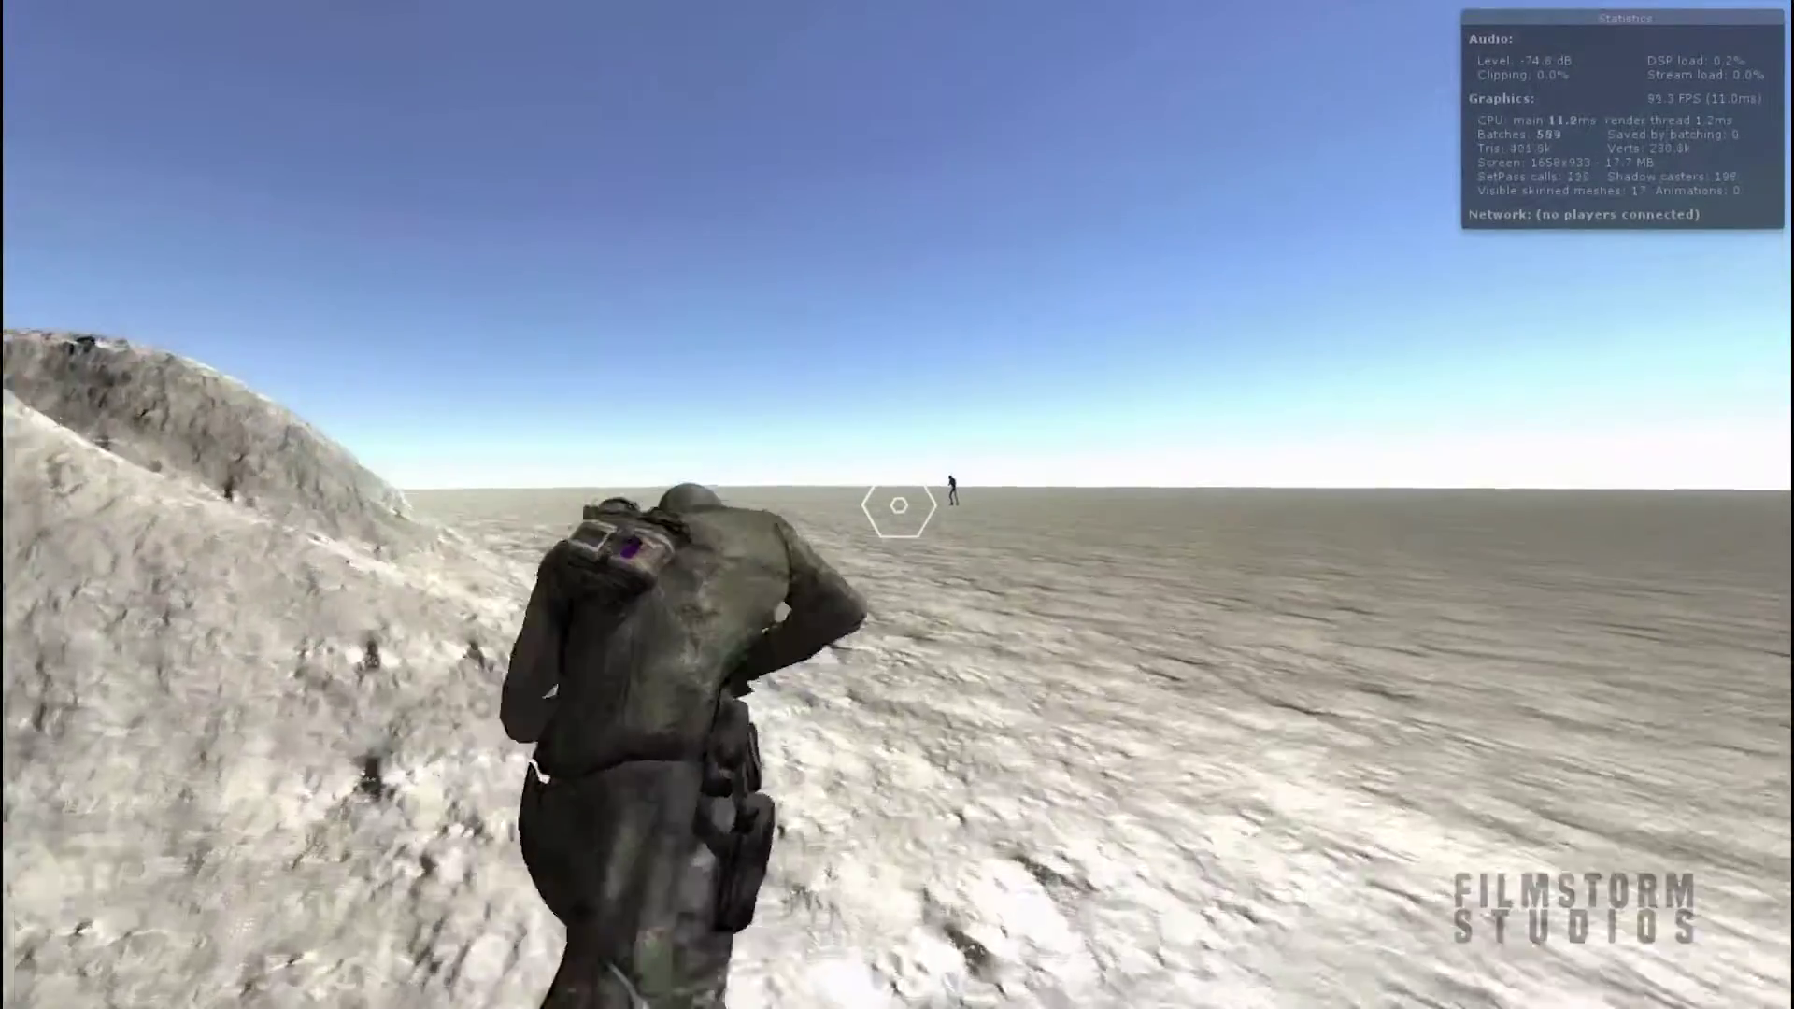
right_click(899, 505)
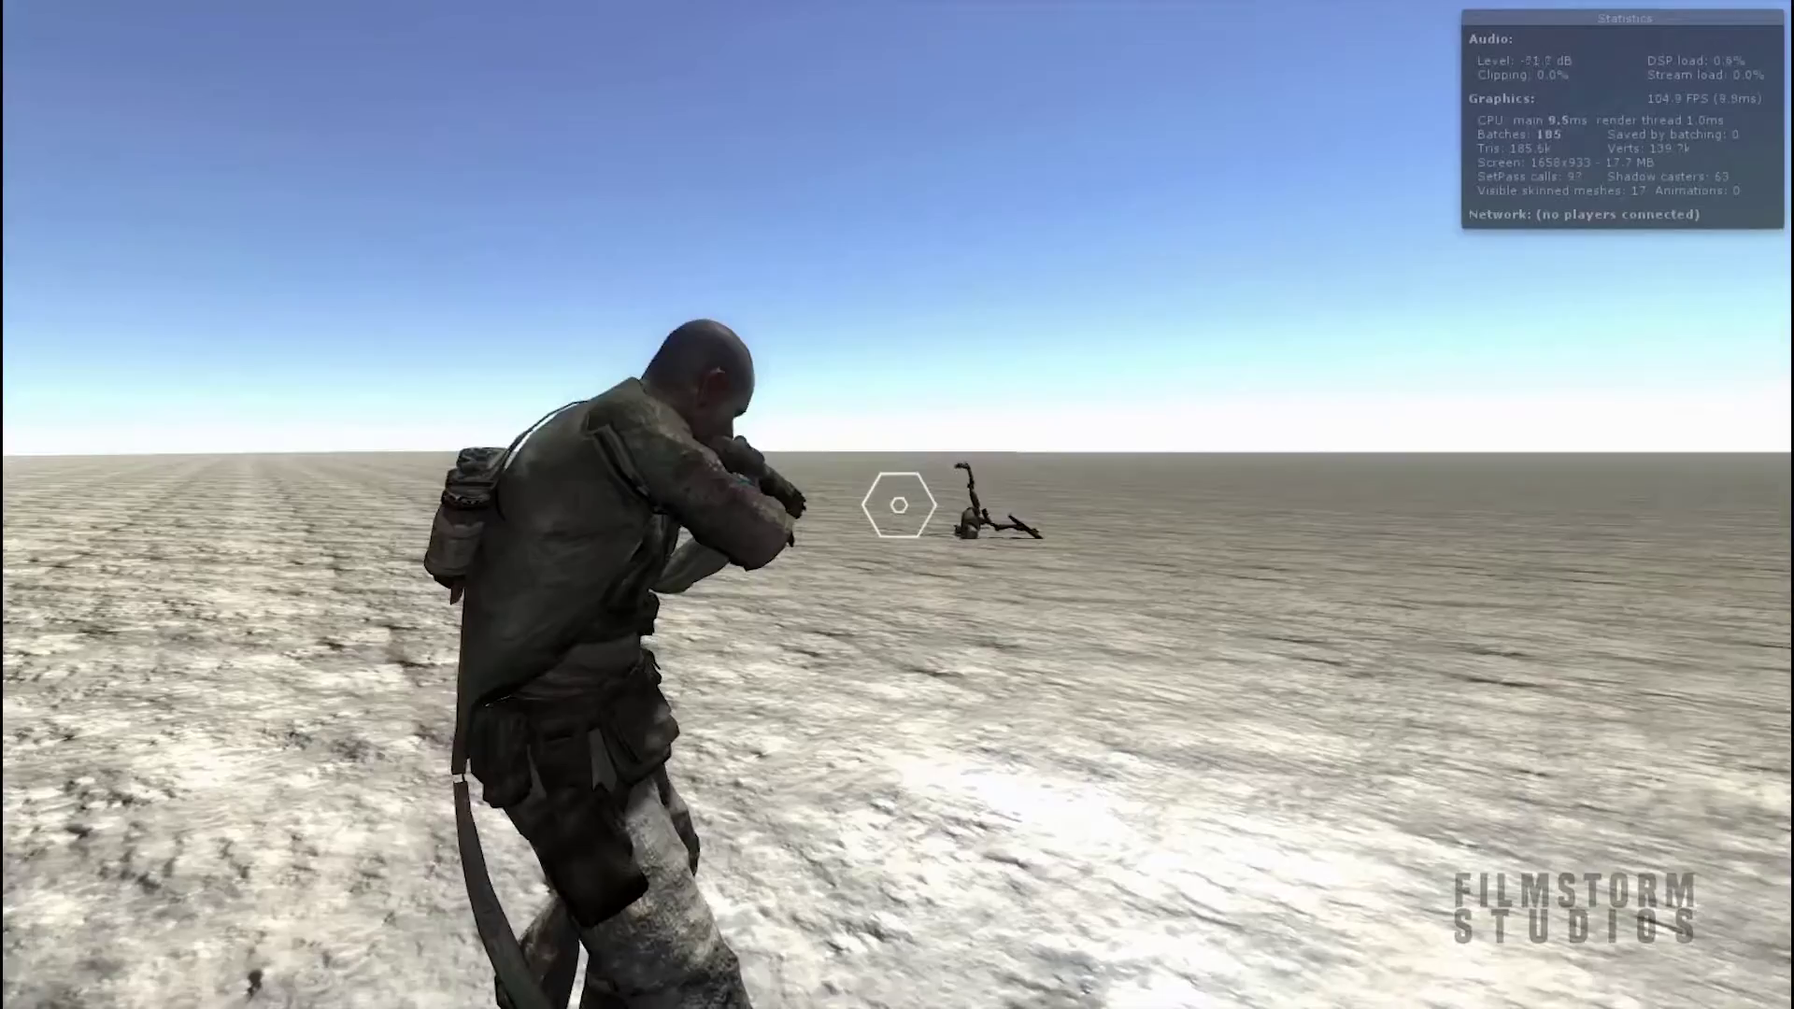
key("w")
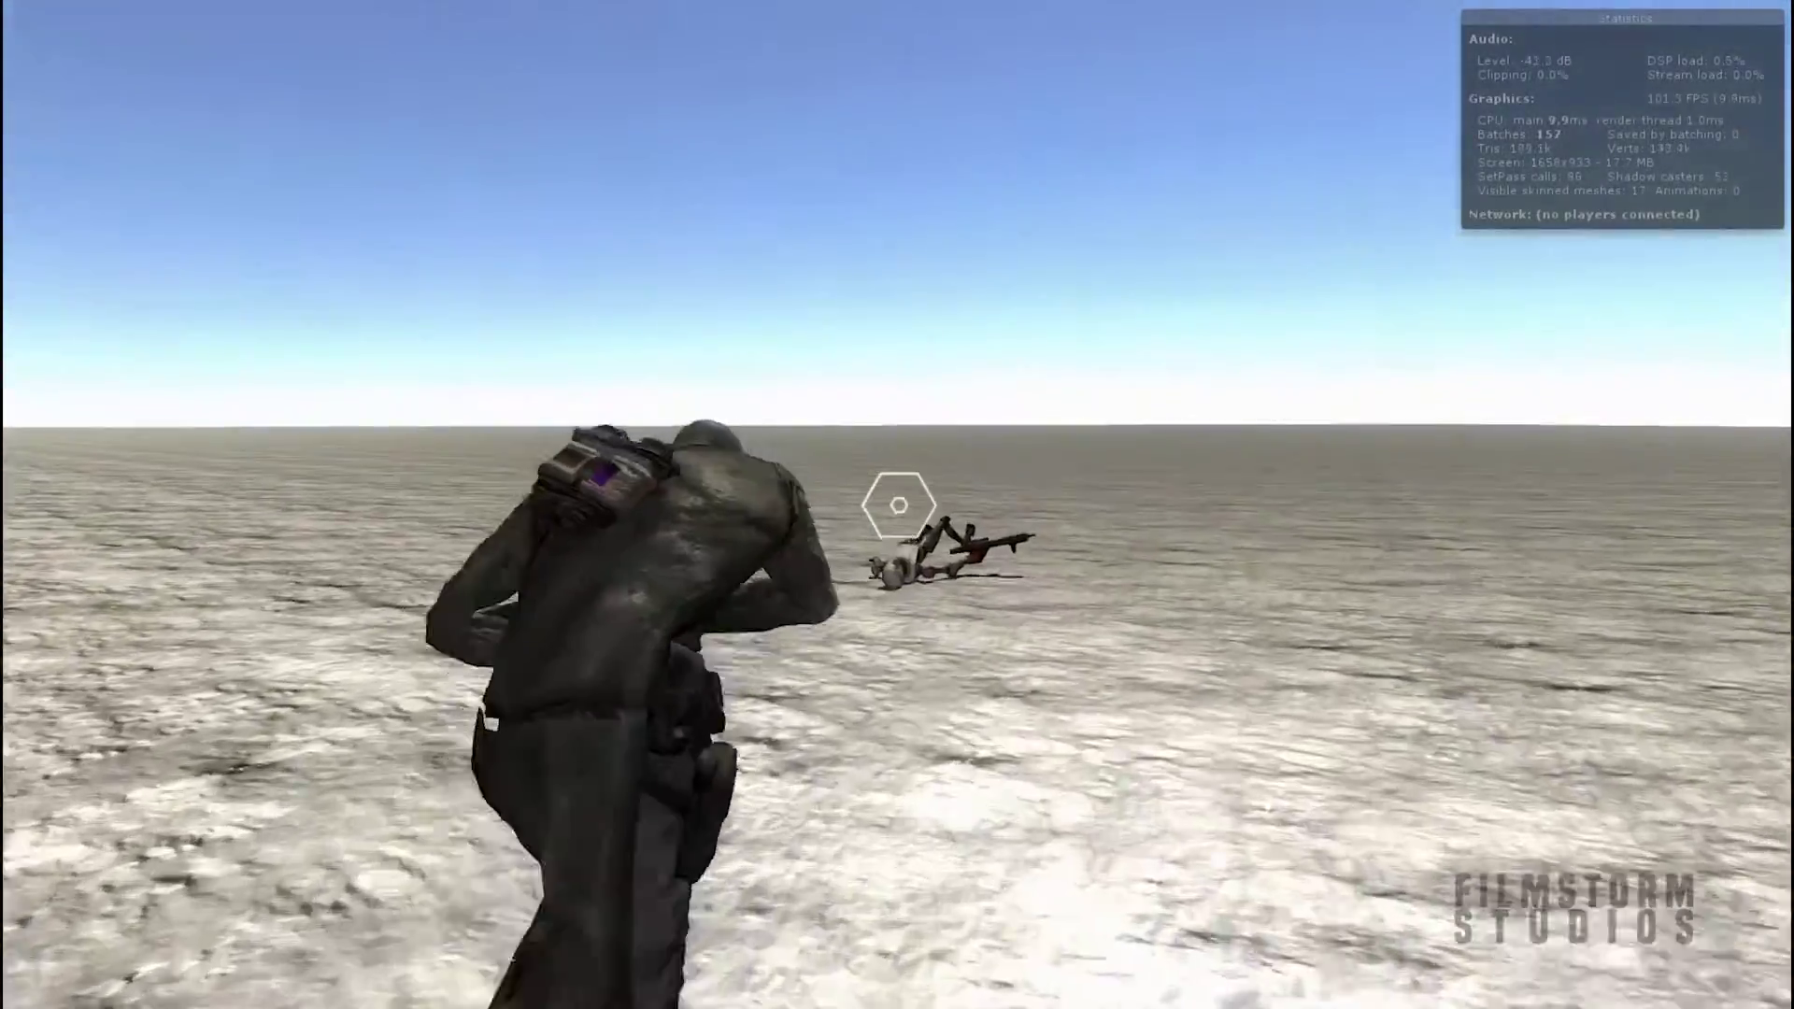
key("w")
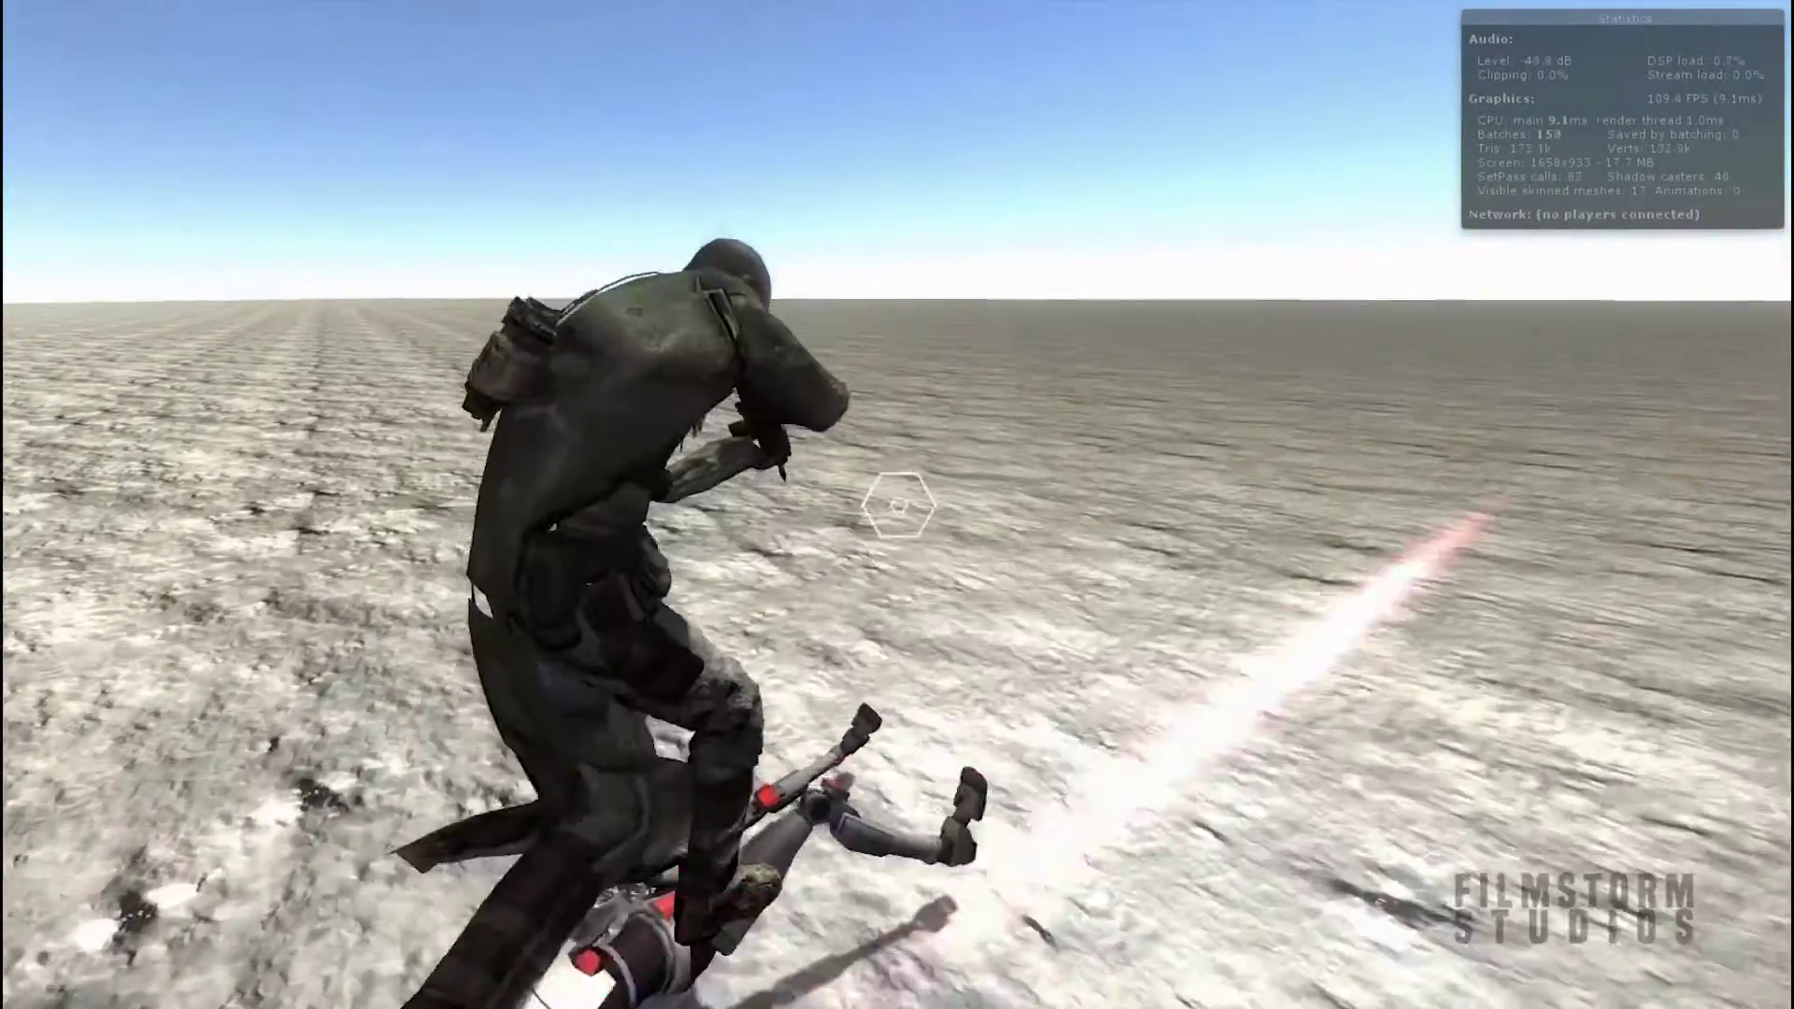
key("w")
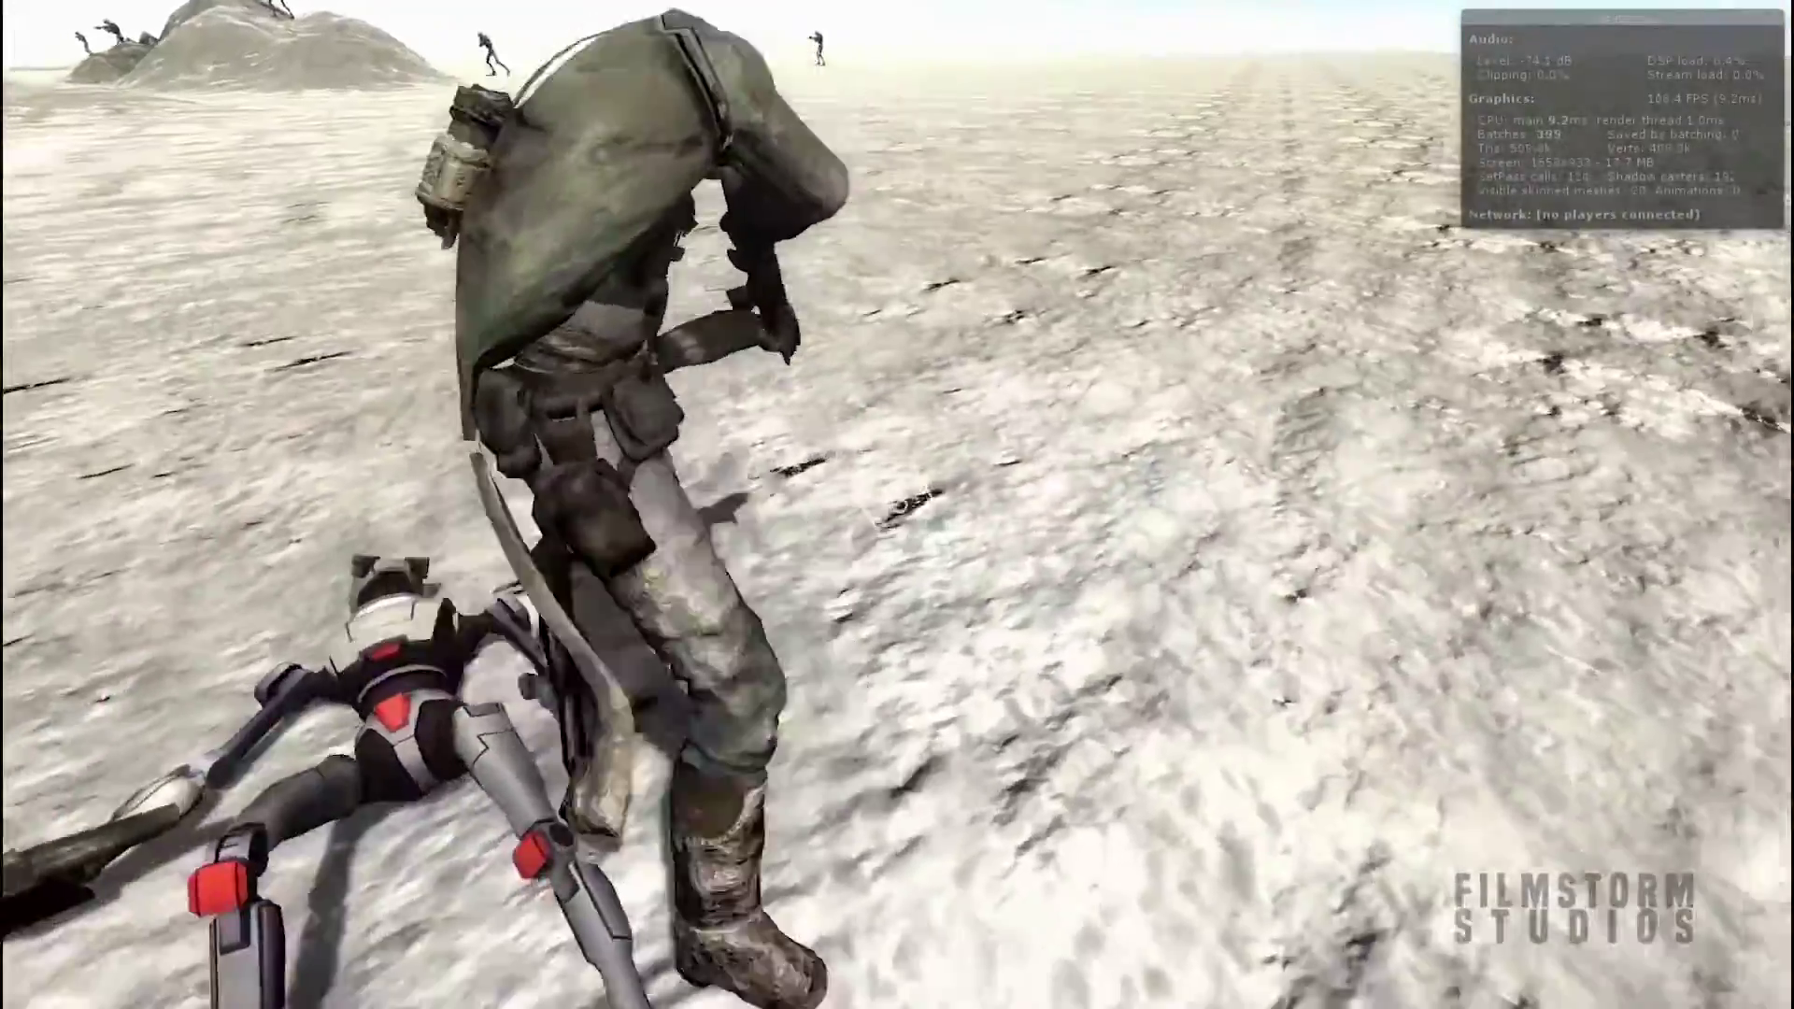
key("w")
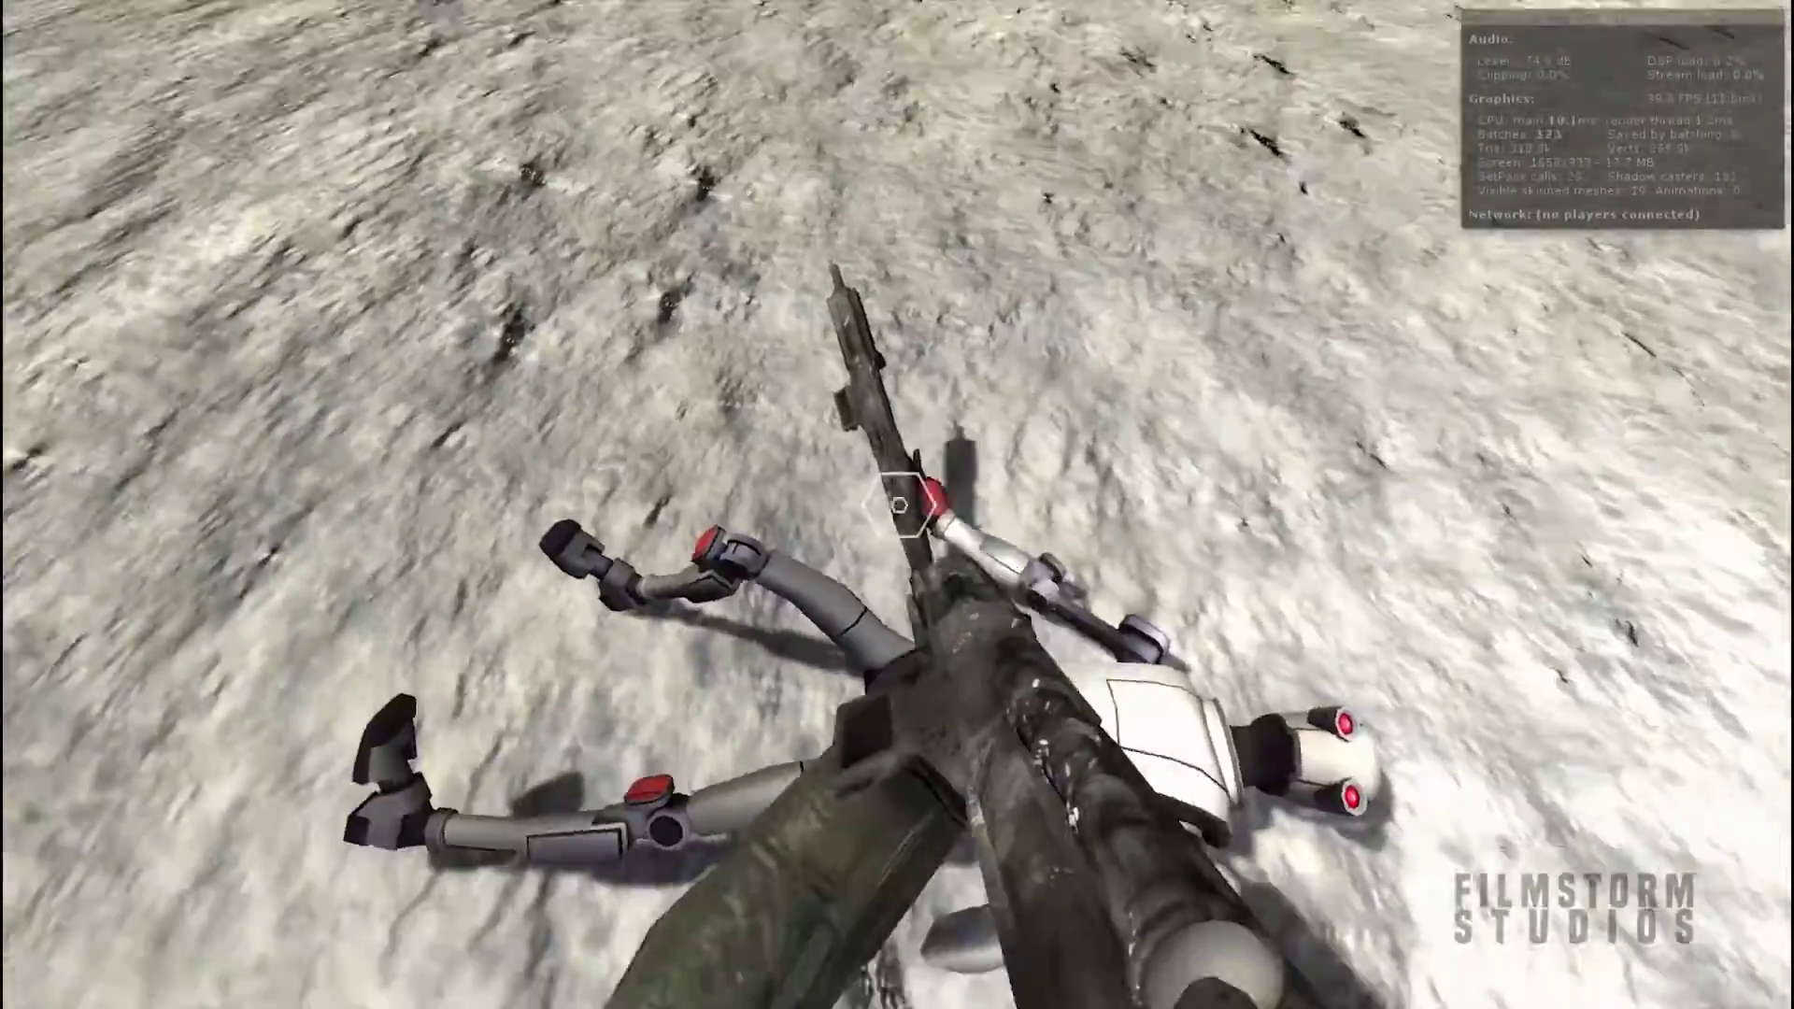
key("w")
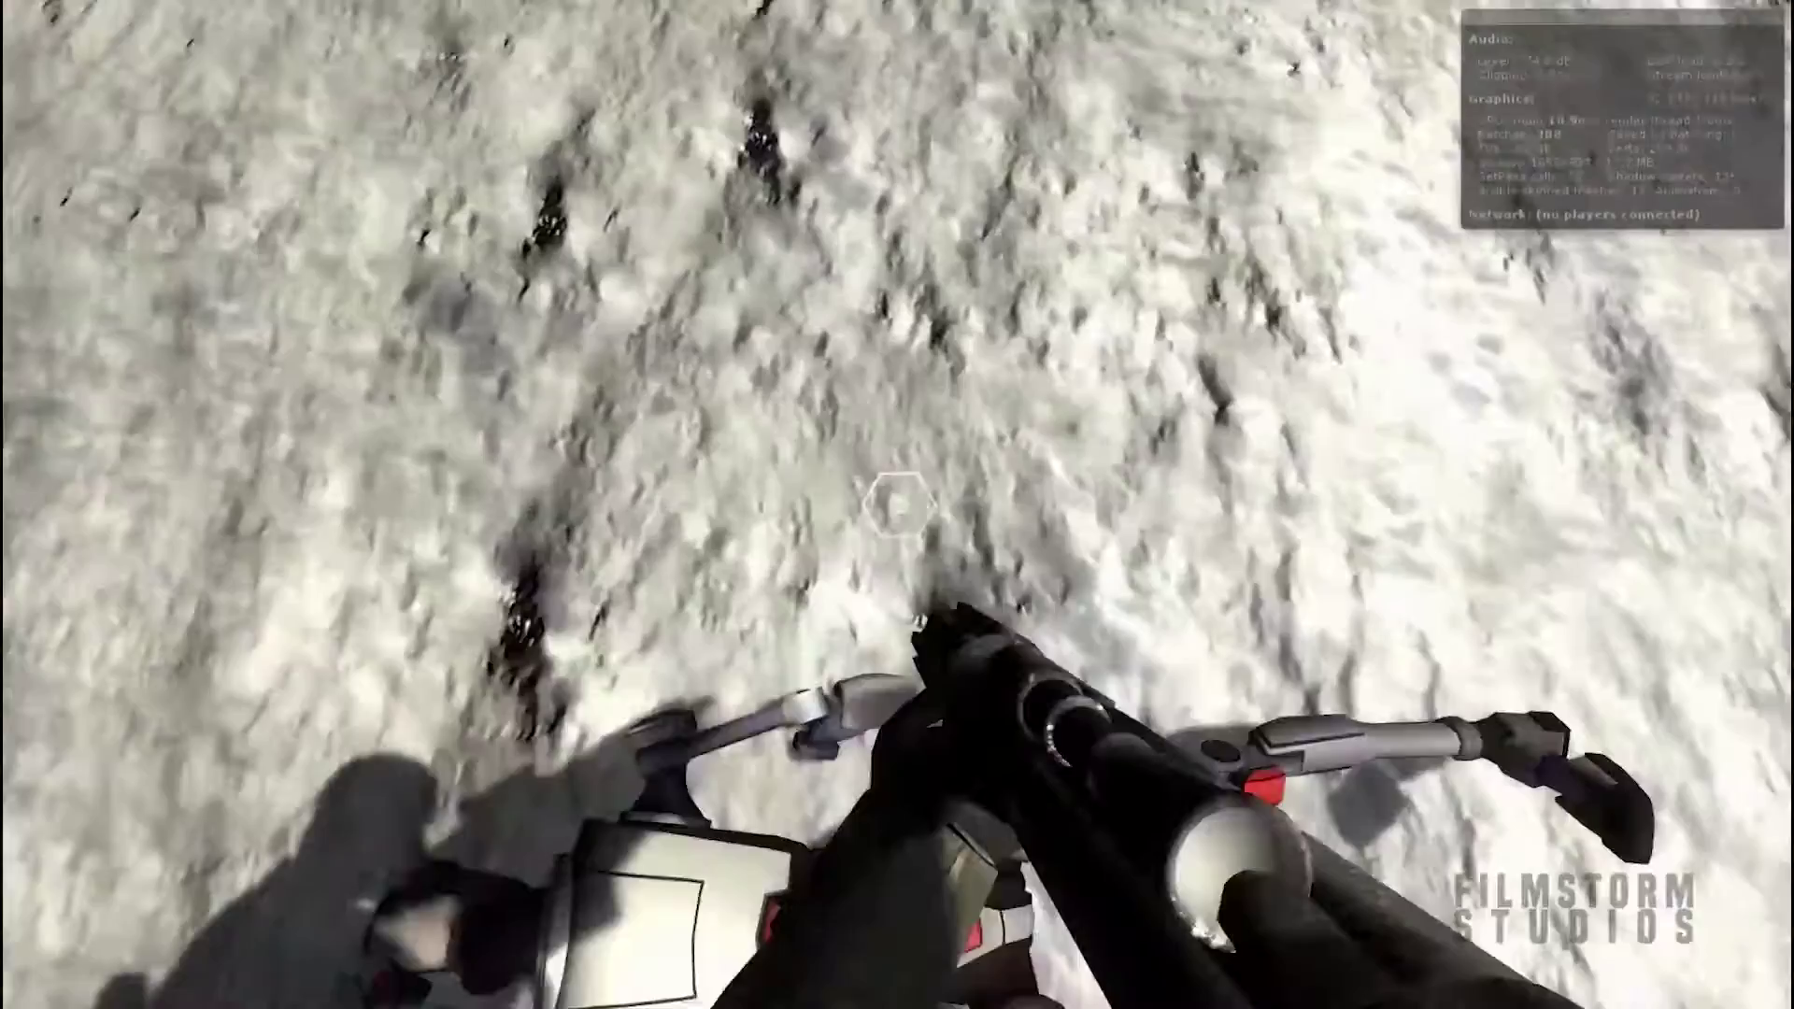
key("s")
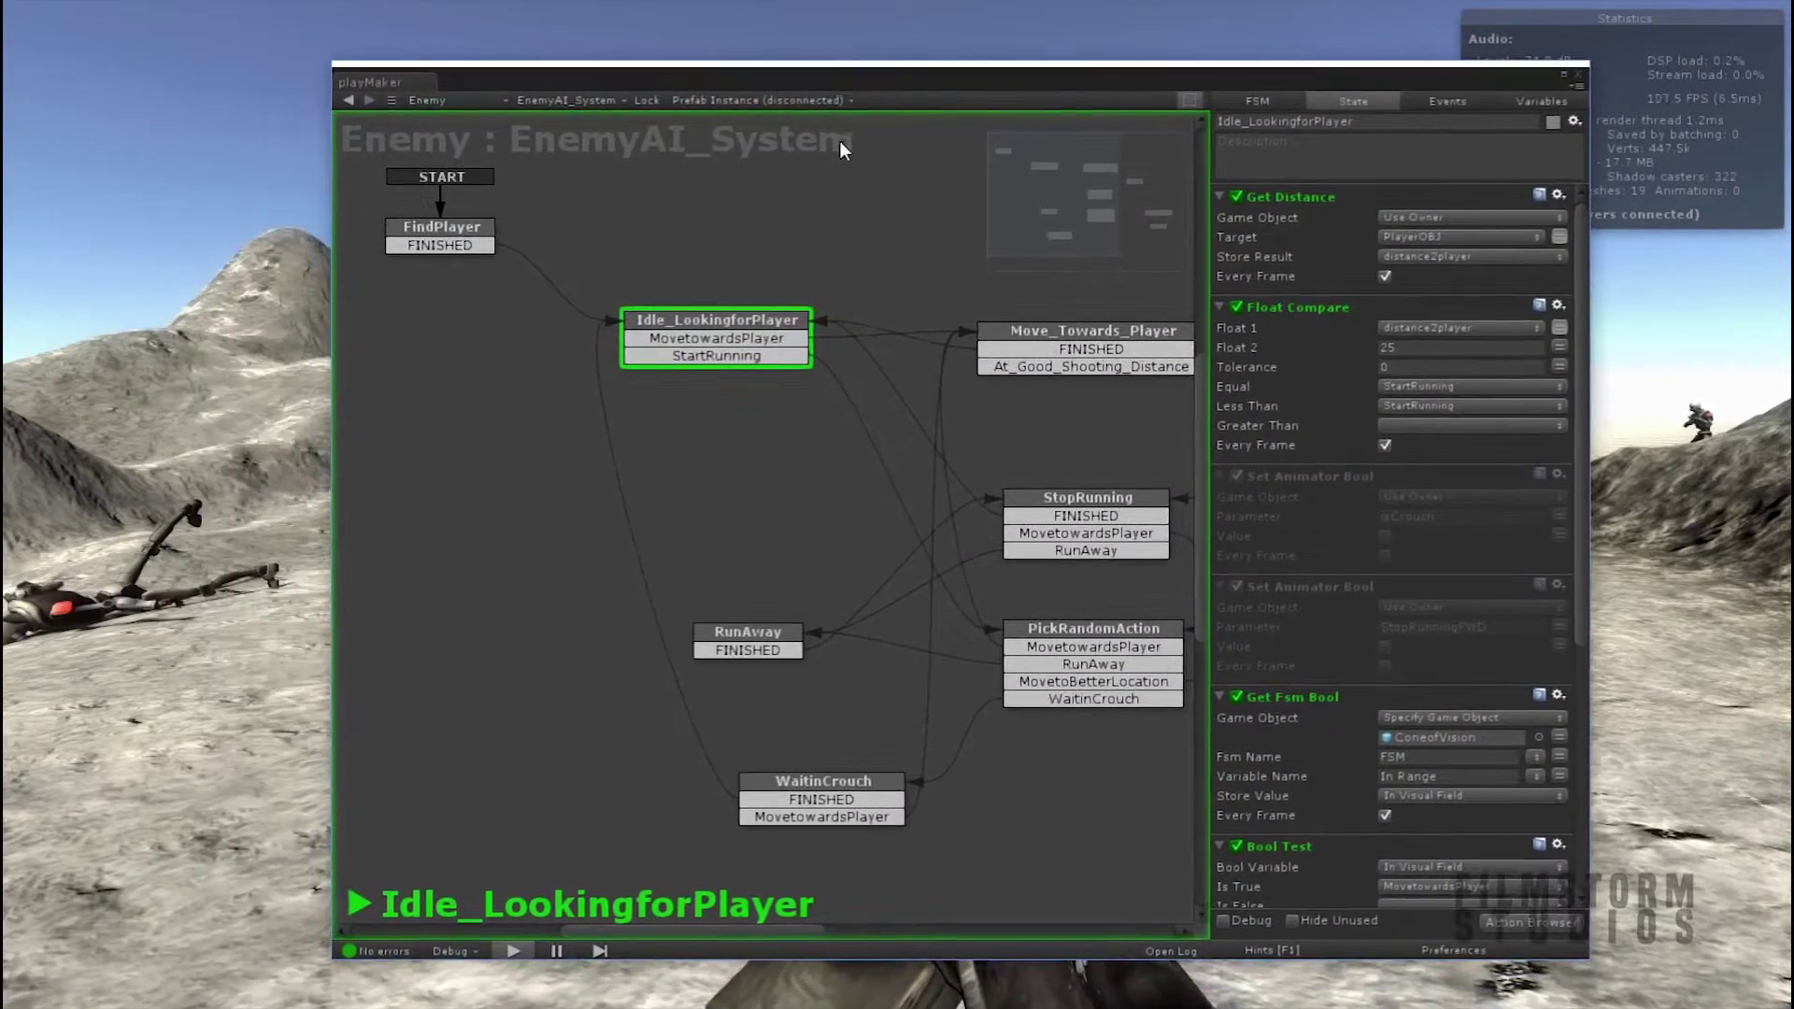
Examine the start of the EnemyAI_System state graph and inspect the actions of State 1 and StopRunning
scroll(682, 558, "down", 5)
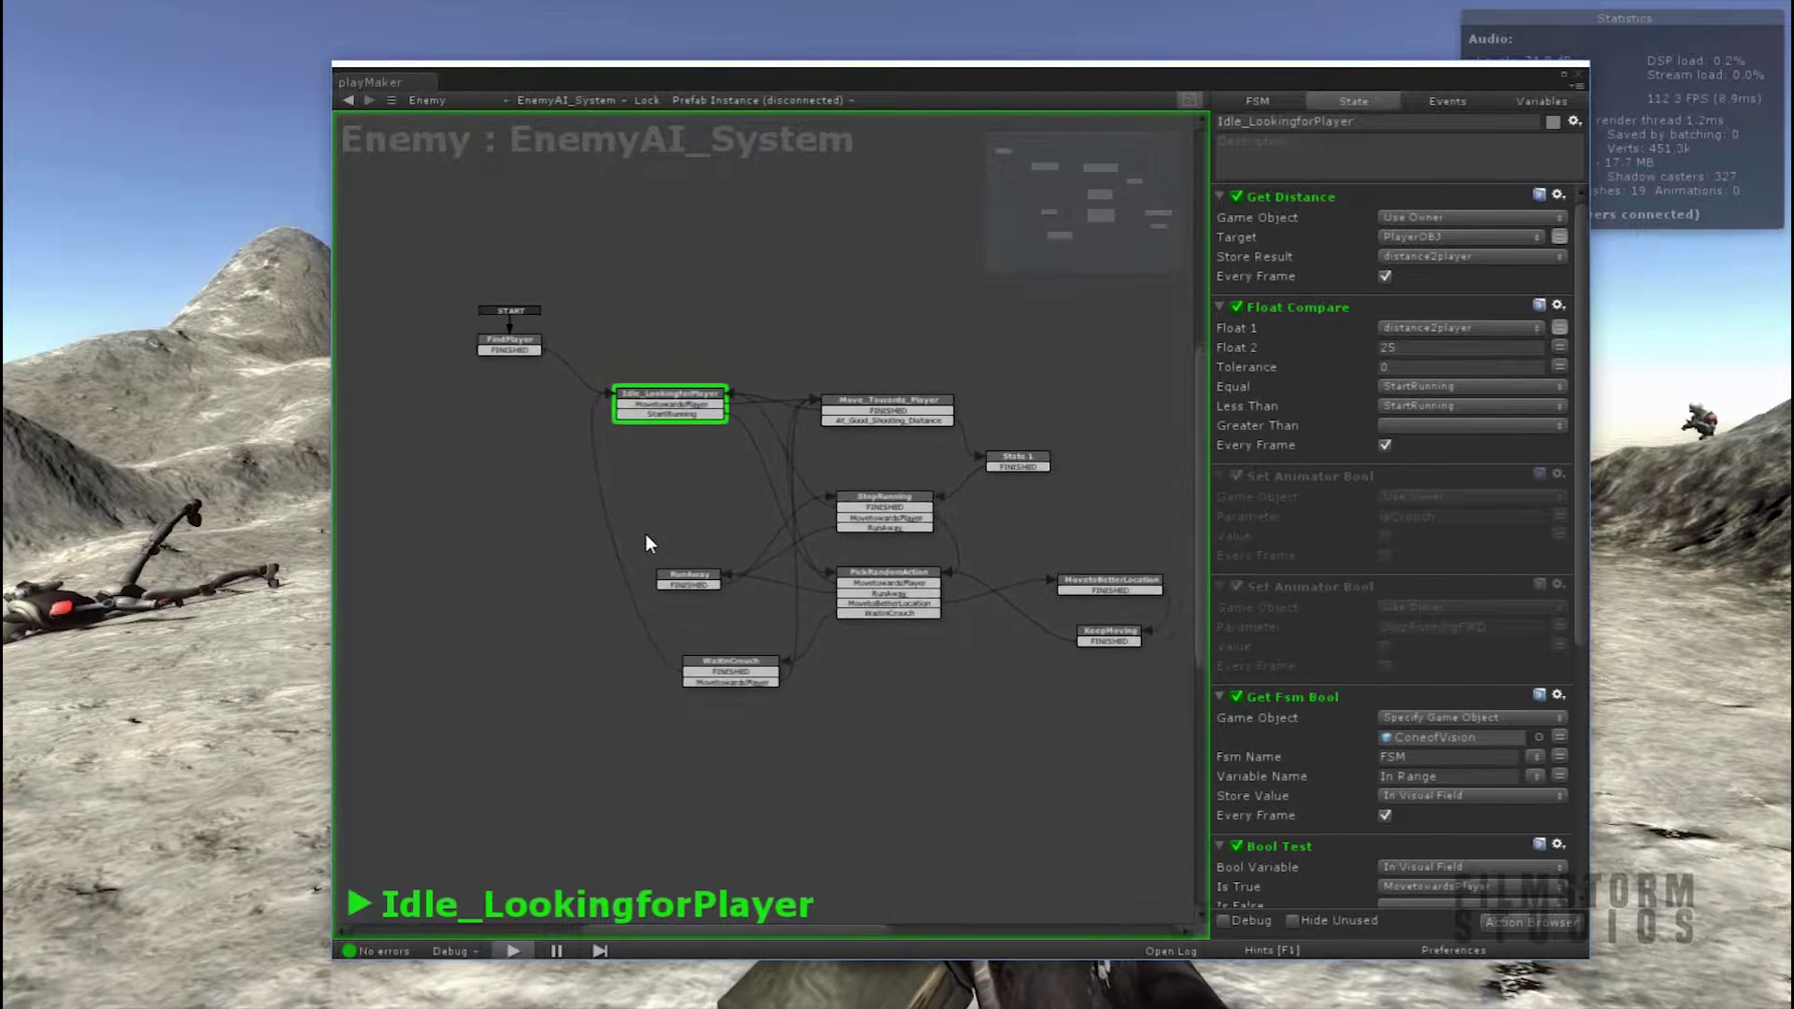
scroll(630, 531, "up", 3)
middle_click_drag(485, 306, 595, 377)
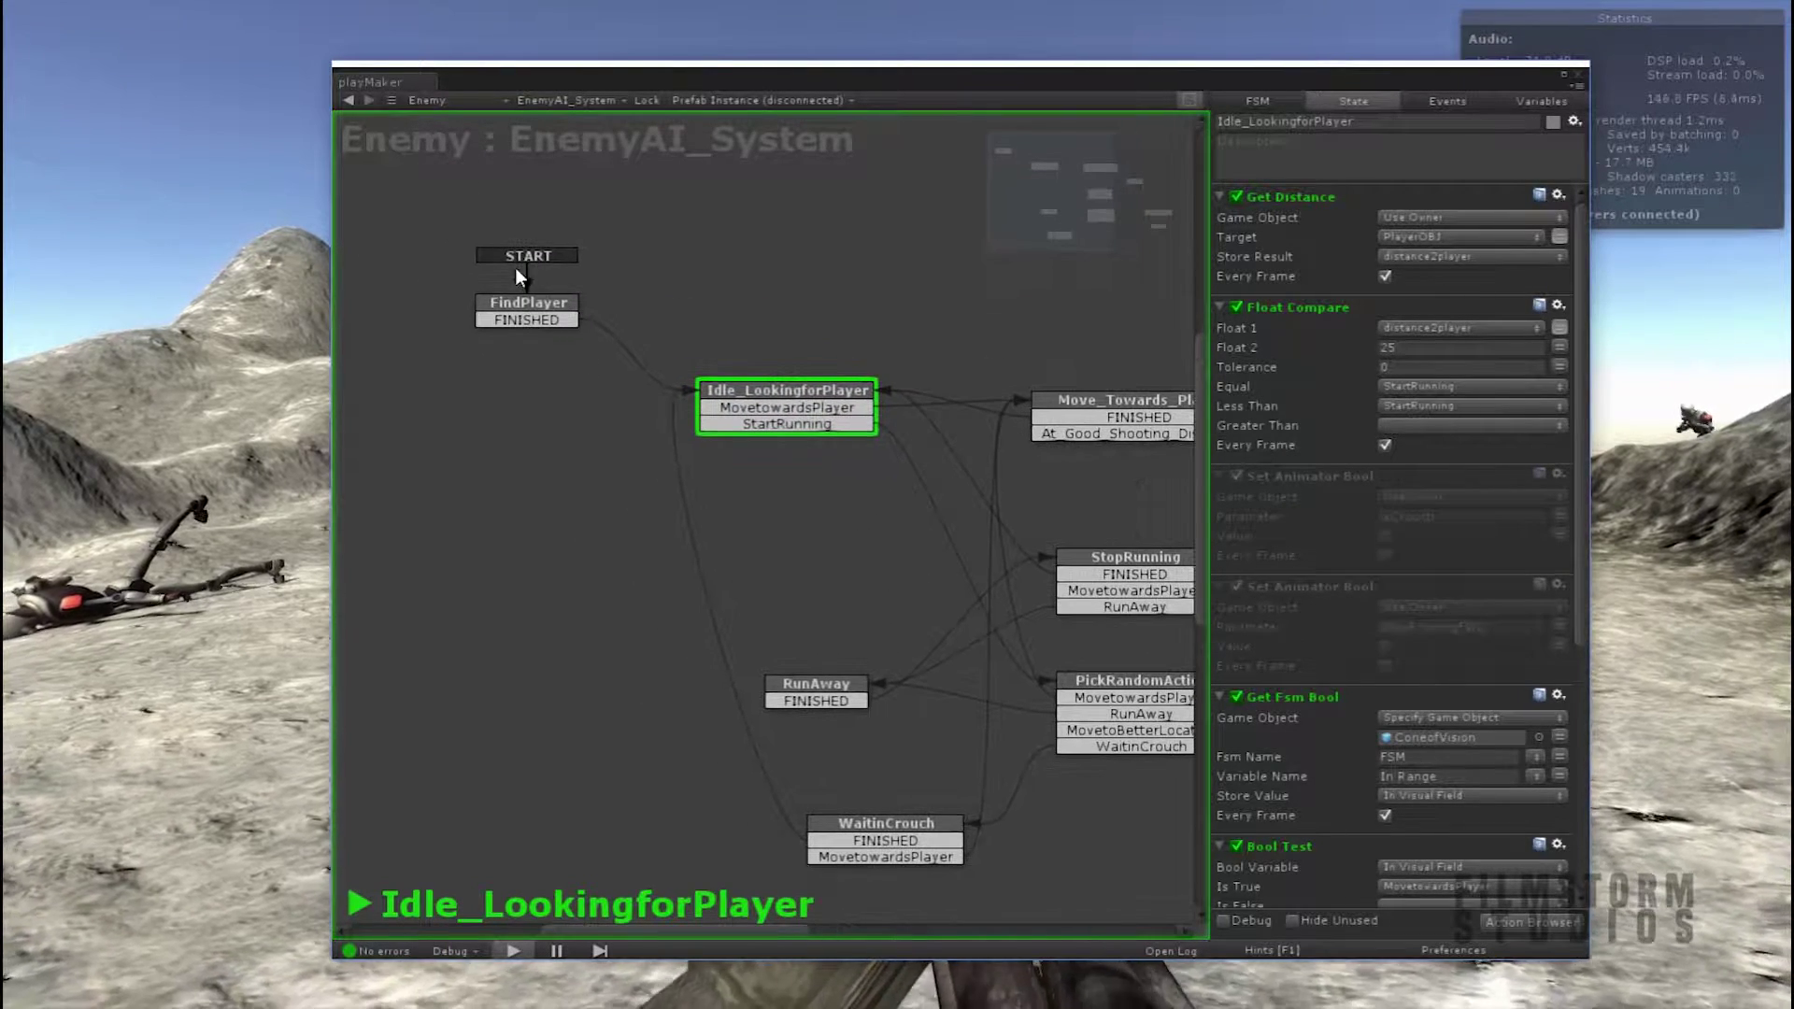
middle_click_drag(907, 457, 688, 385)
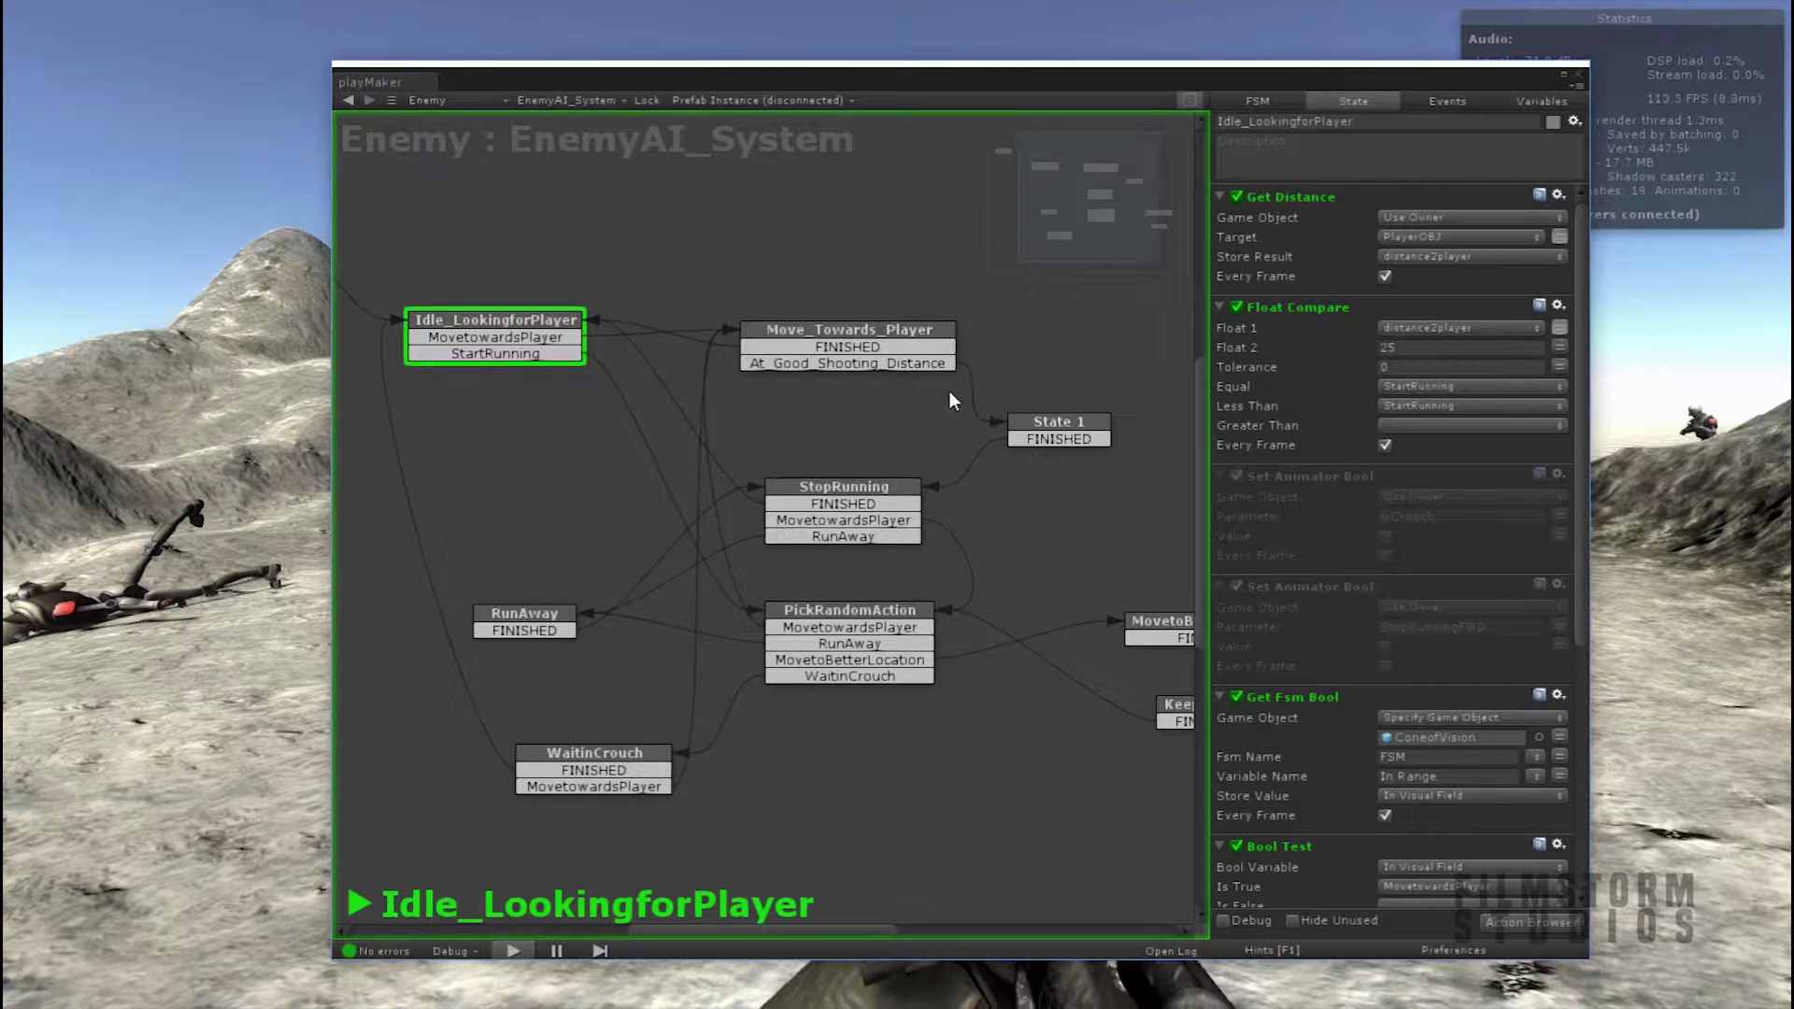
left_click(1054, 433)
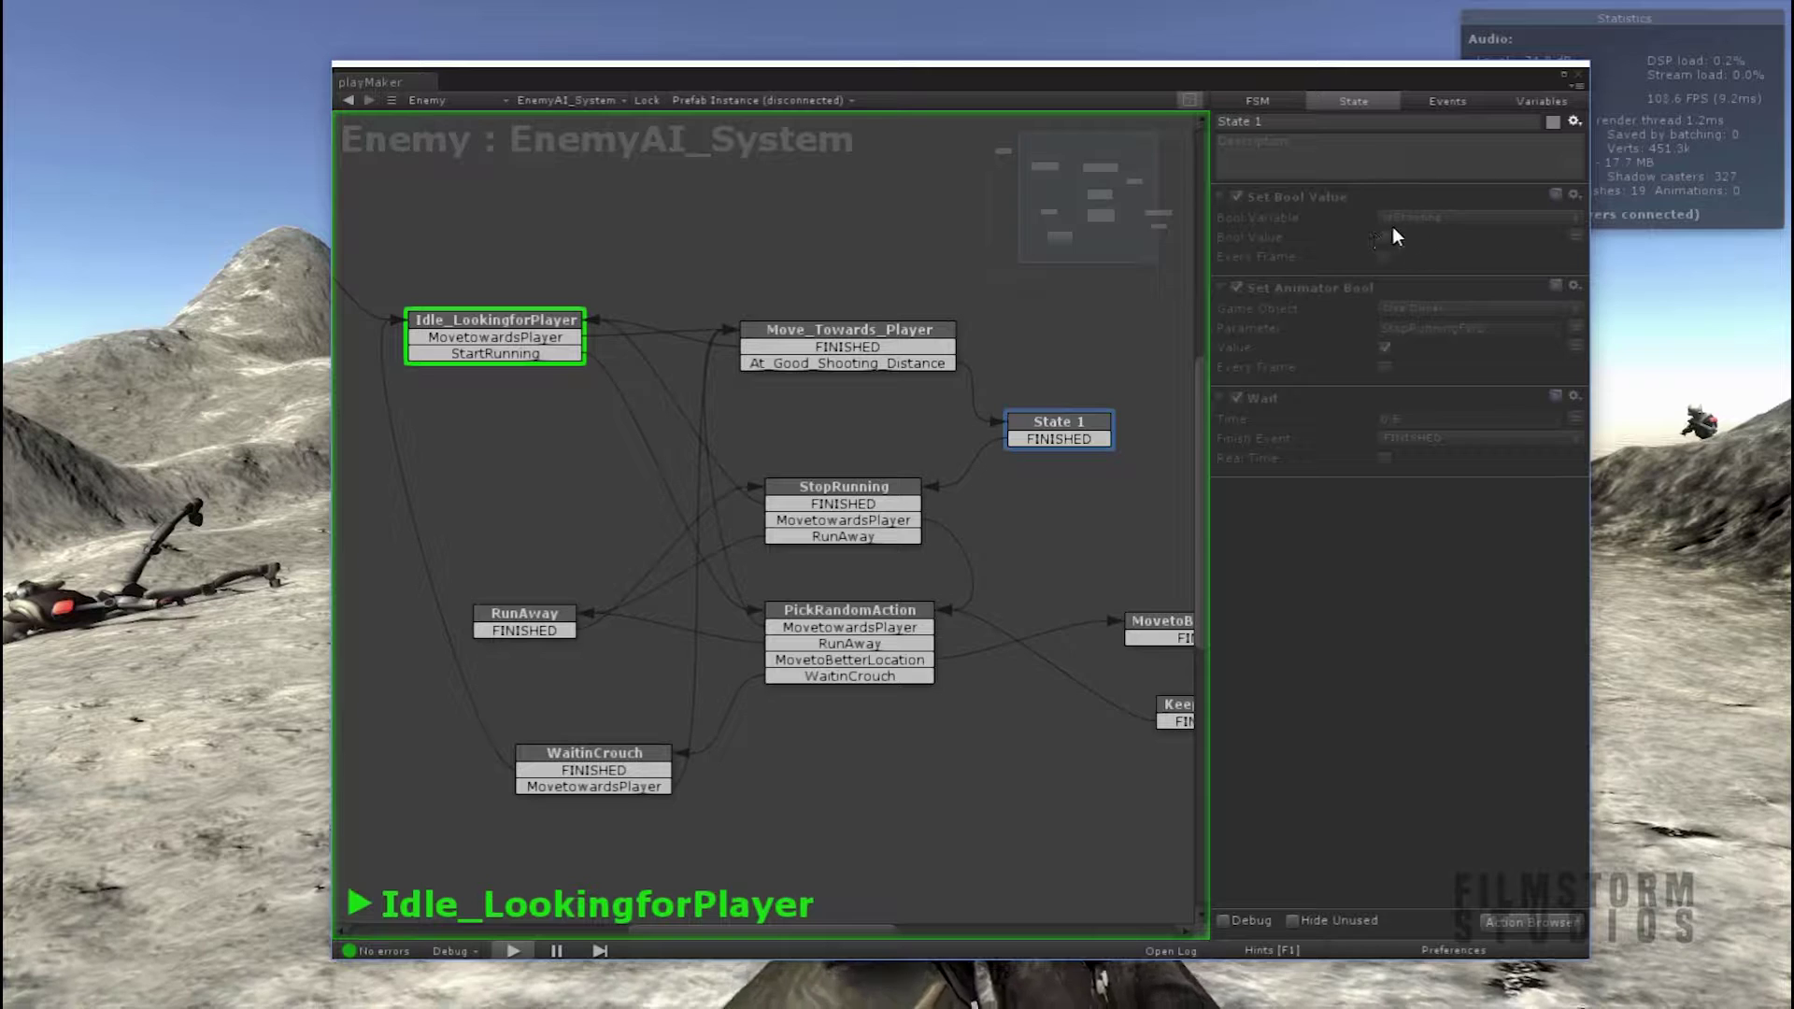
left_click(883, 491)
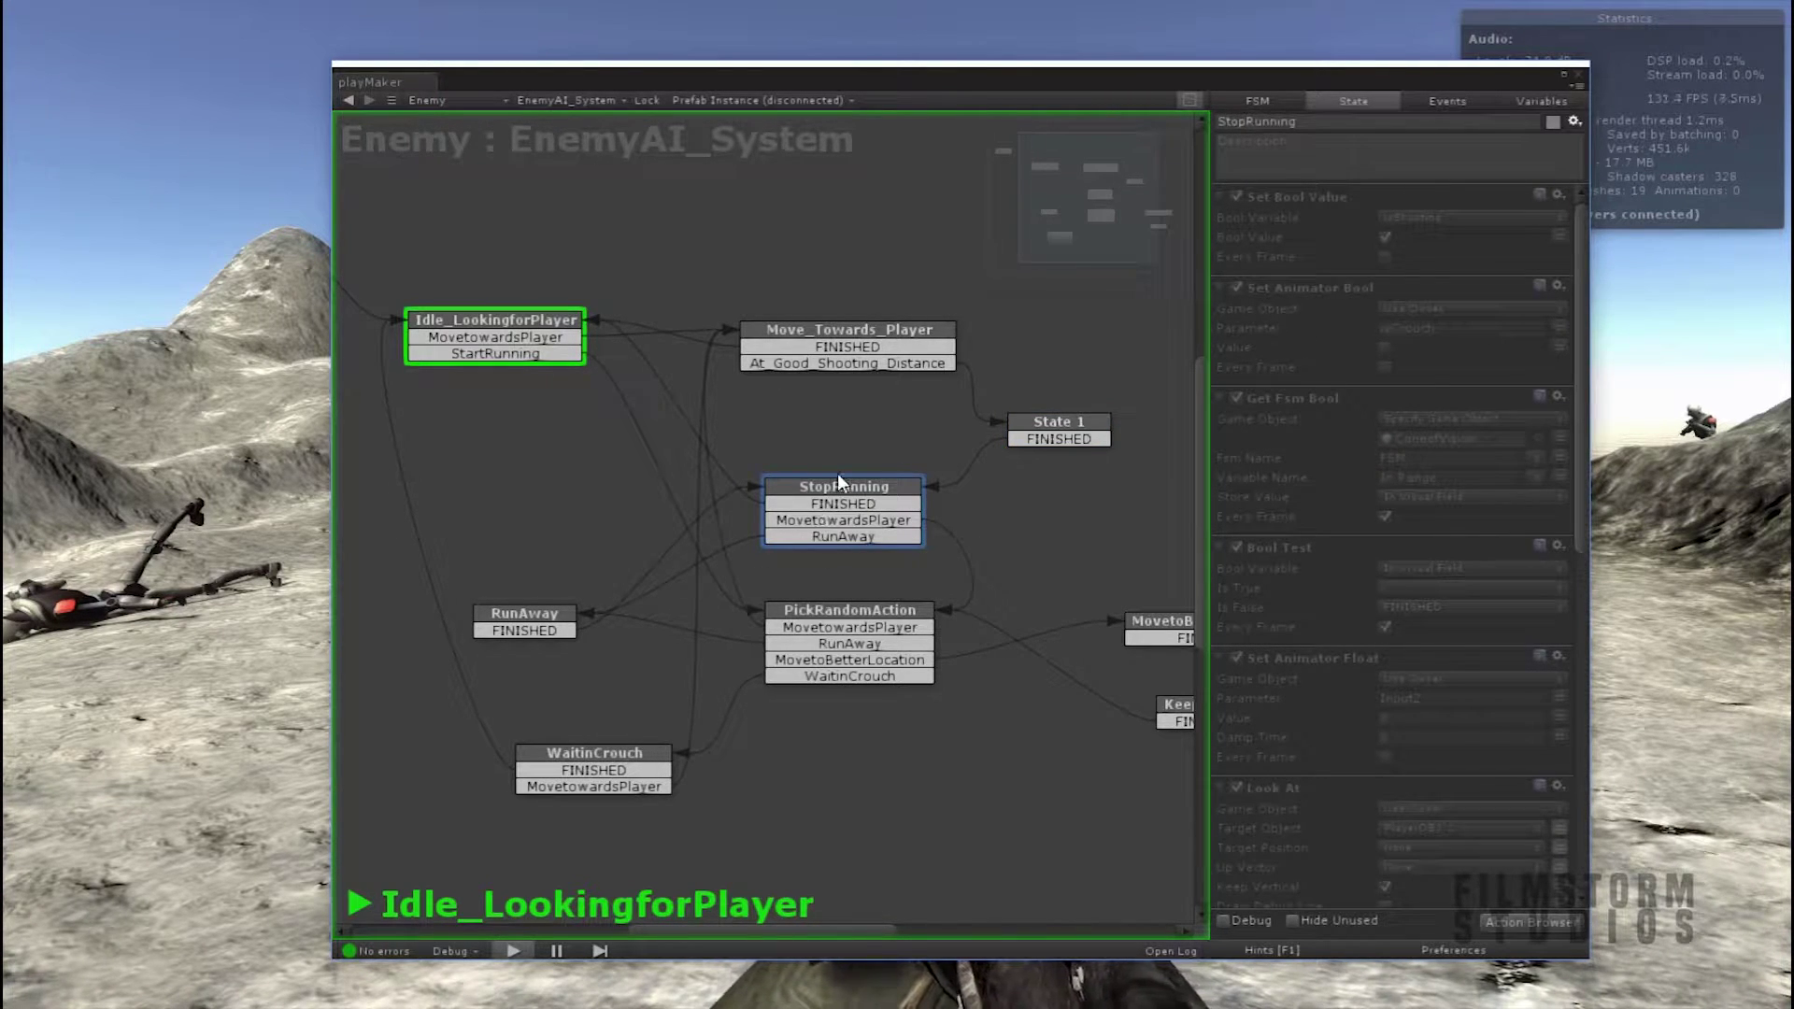
Examine how RunAway, WaitinCrouch, PickRandomAction, MovetoBetterLocation and KeepMoving connect, and review the whole EnemyAI_System graph
scroll(848, 710, "down", 3)
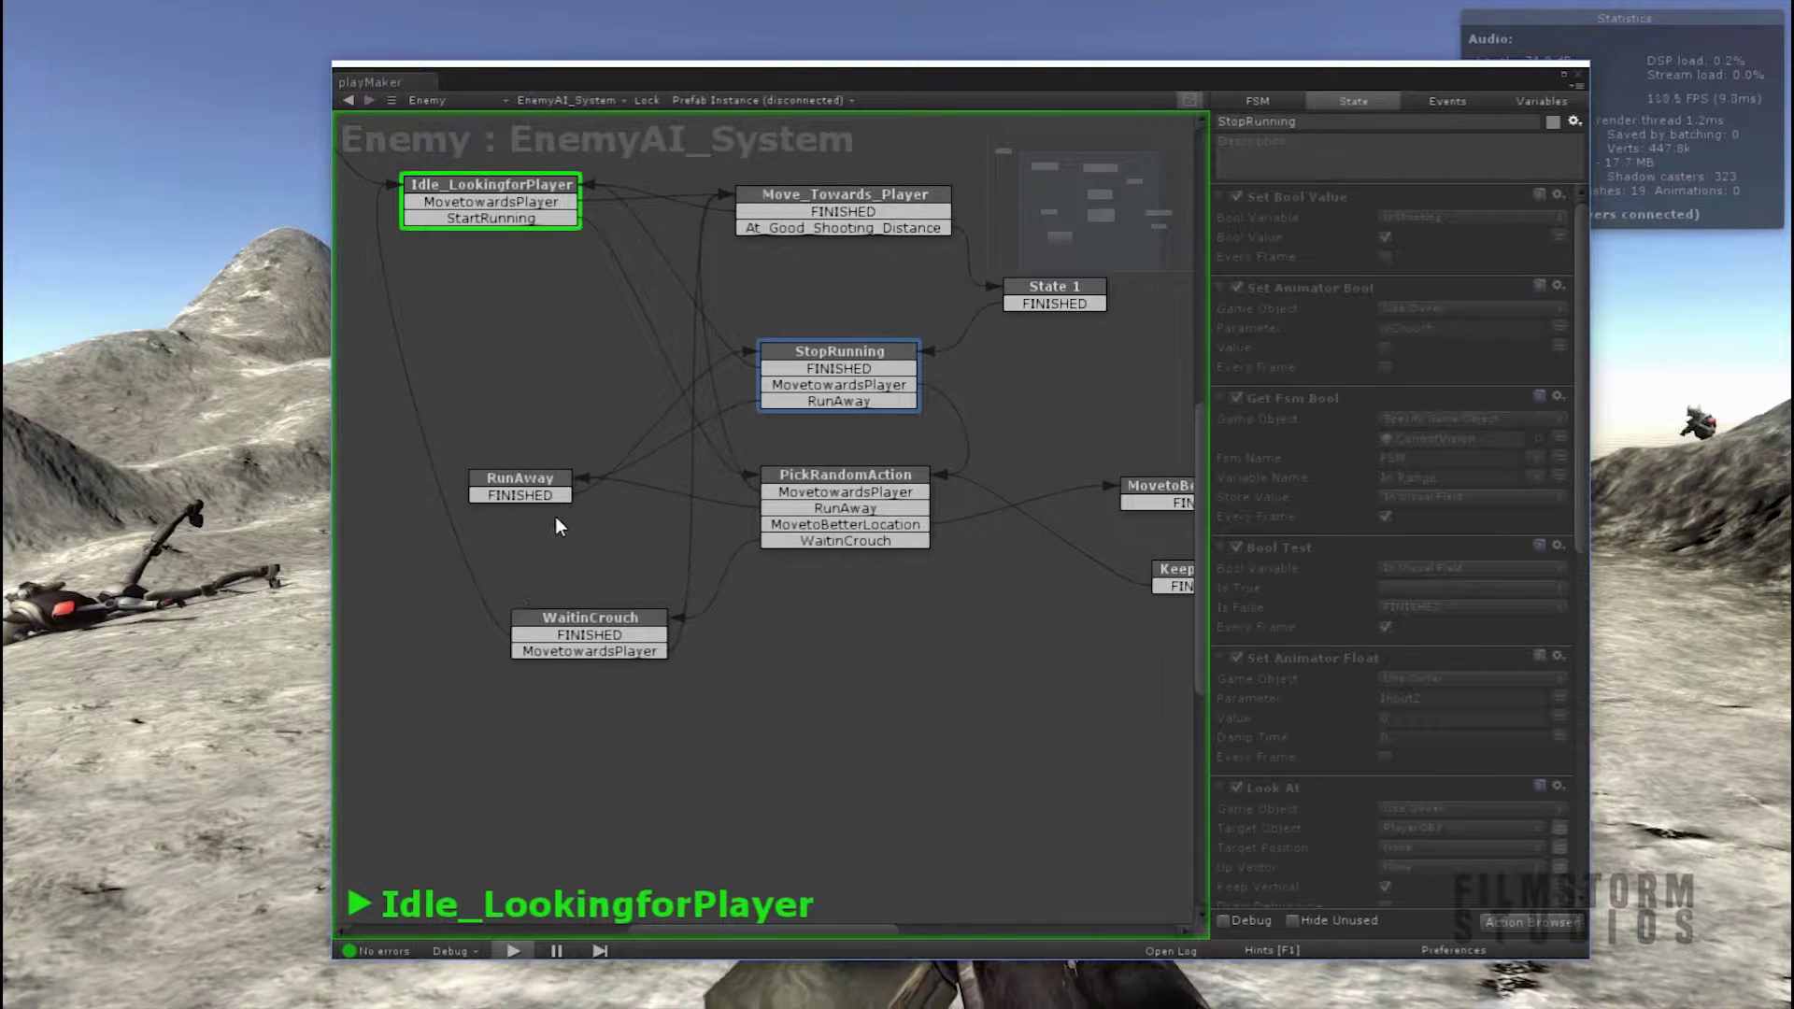
middle_click_drag(871, 588, 623, 565)
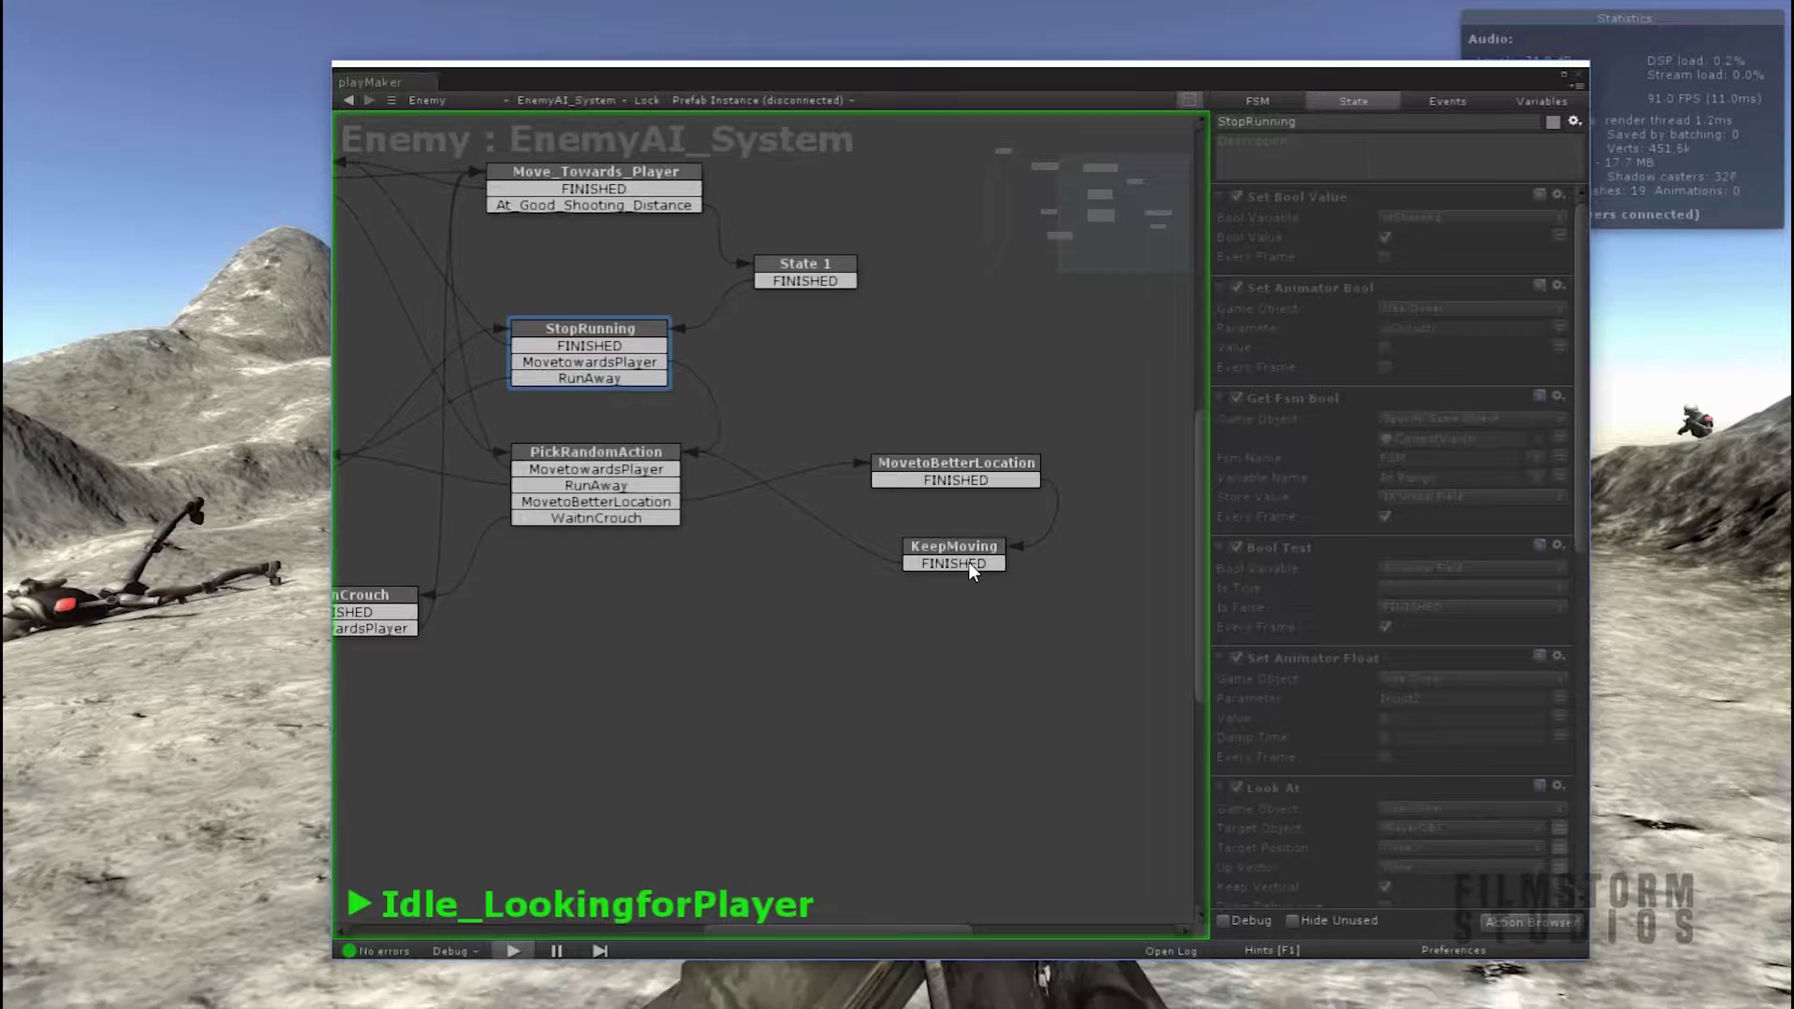
middle_click_drag(745, 434, 905, 529)
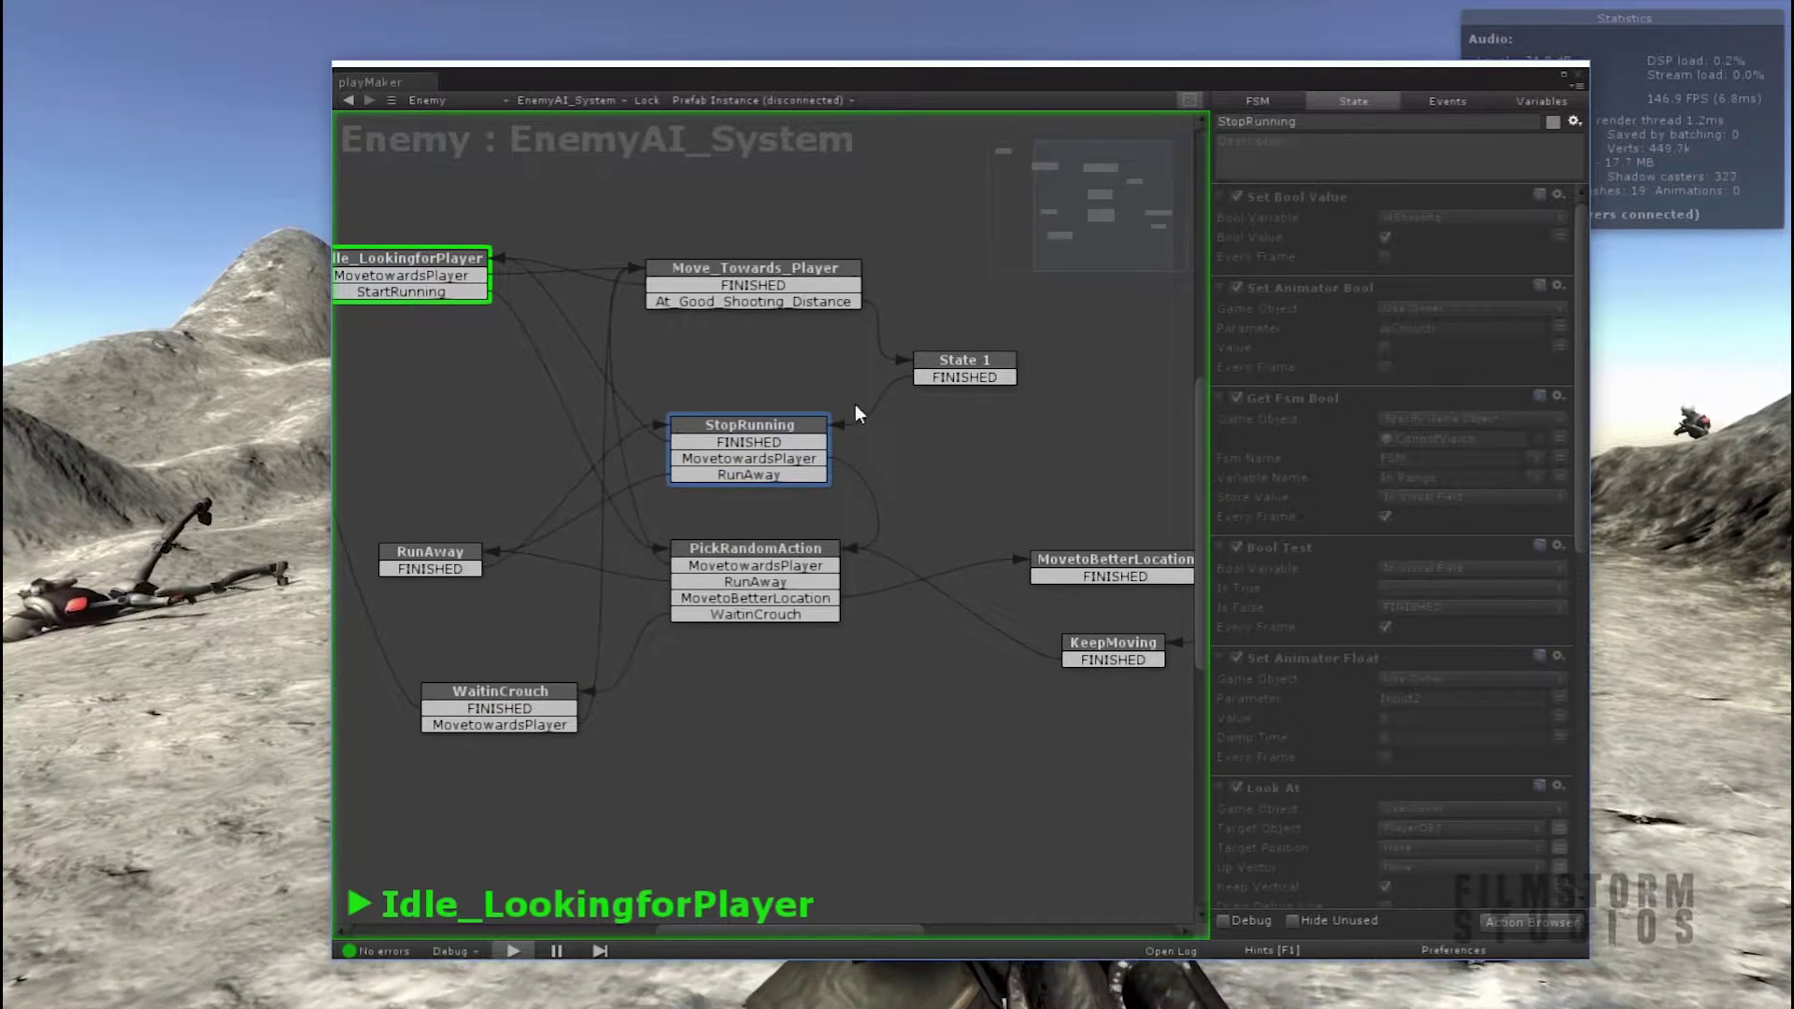
middle_click_drag(850, 449, 877, 495)
scroll(879, 484, "down", 1)
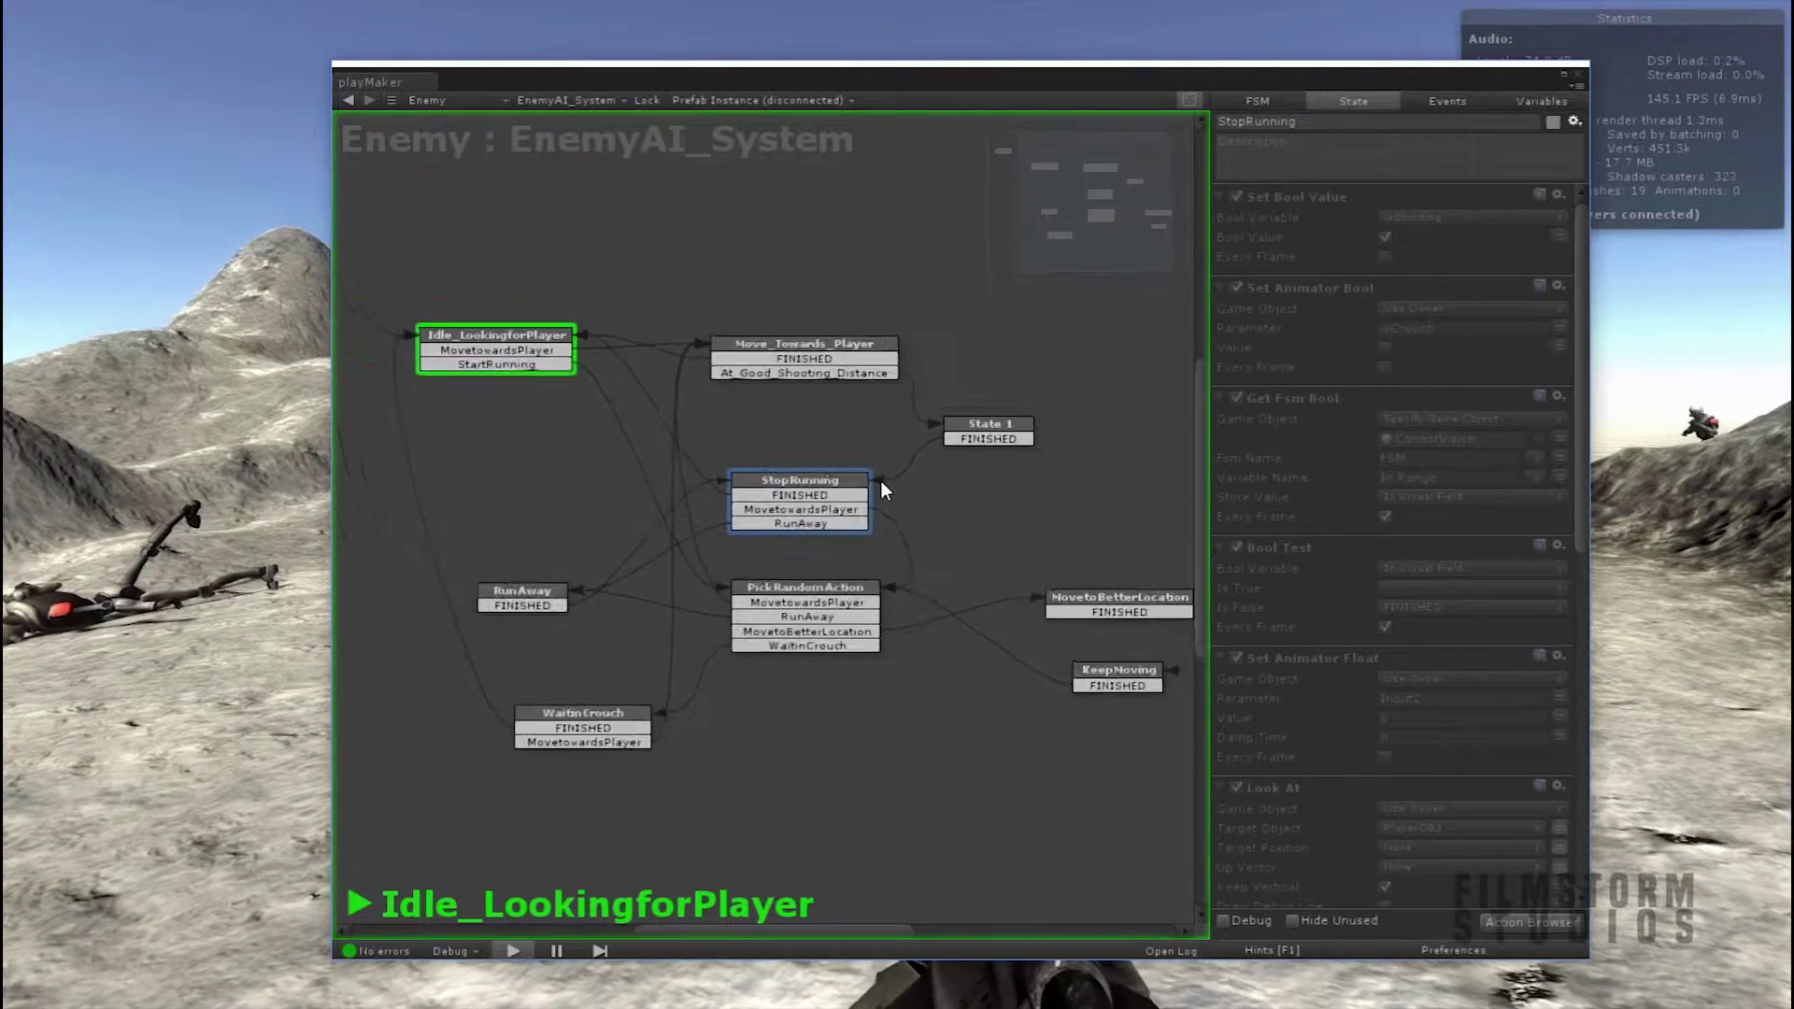
scroll(913, 528, "down", 3)
scroll(912, 524, "down", 3)
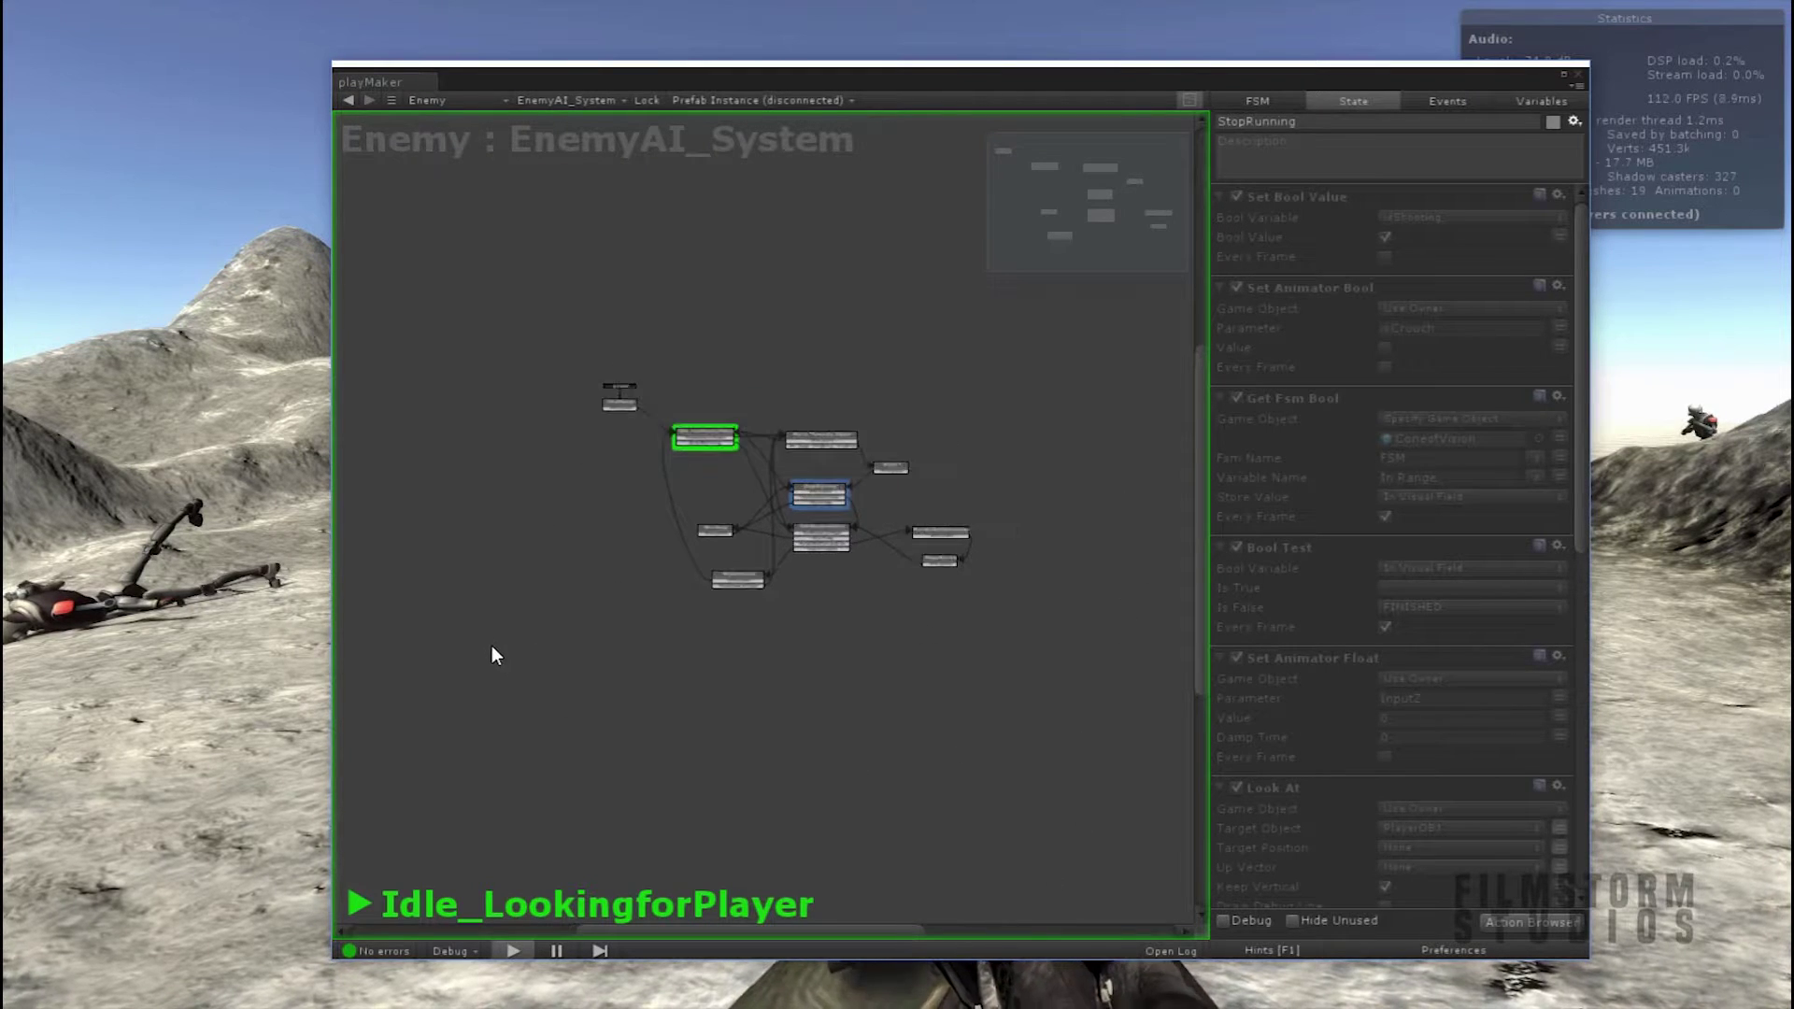
scroll(664, 585, "up", 4)
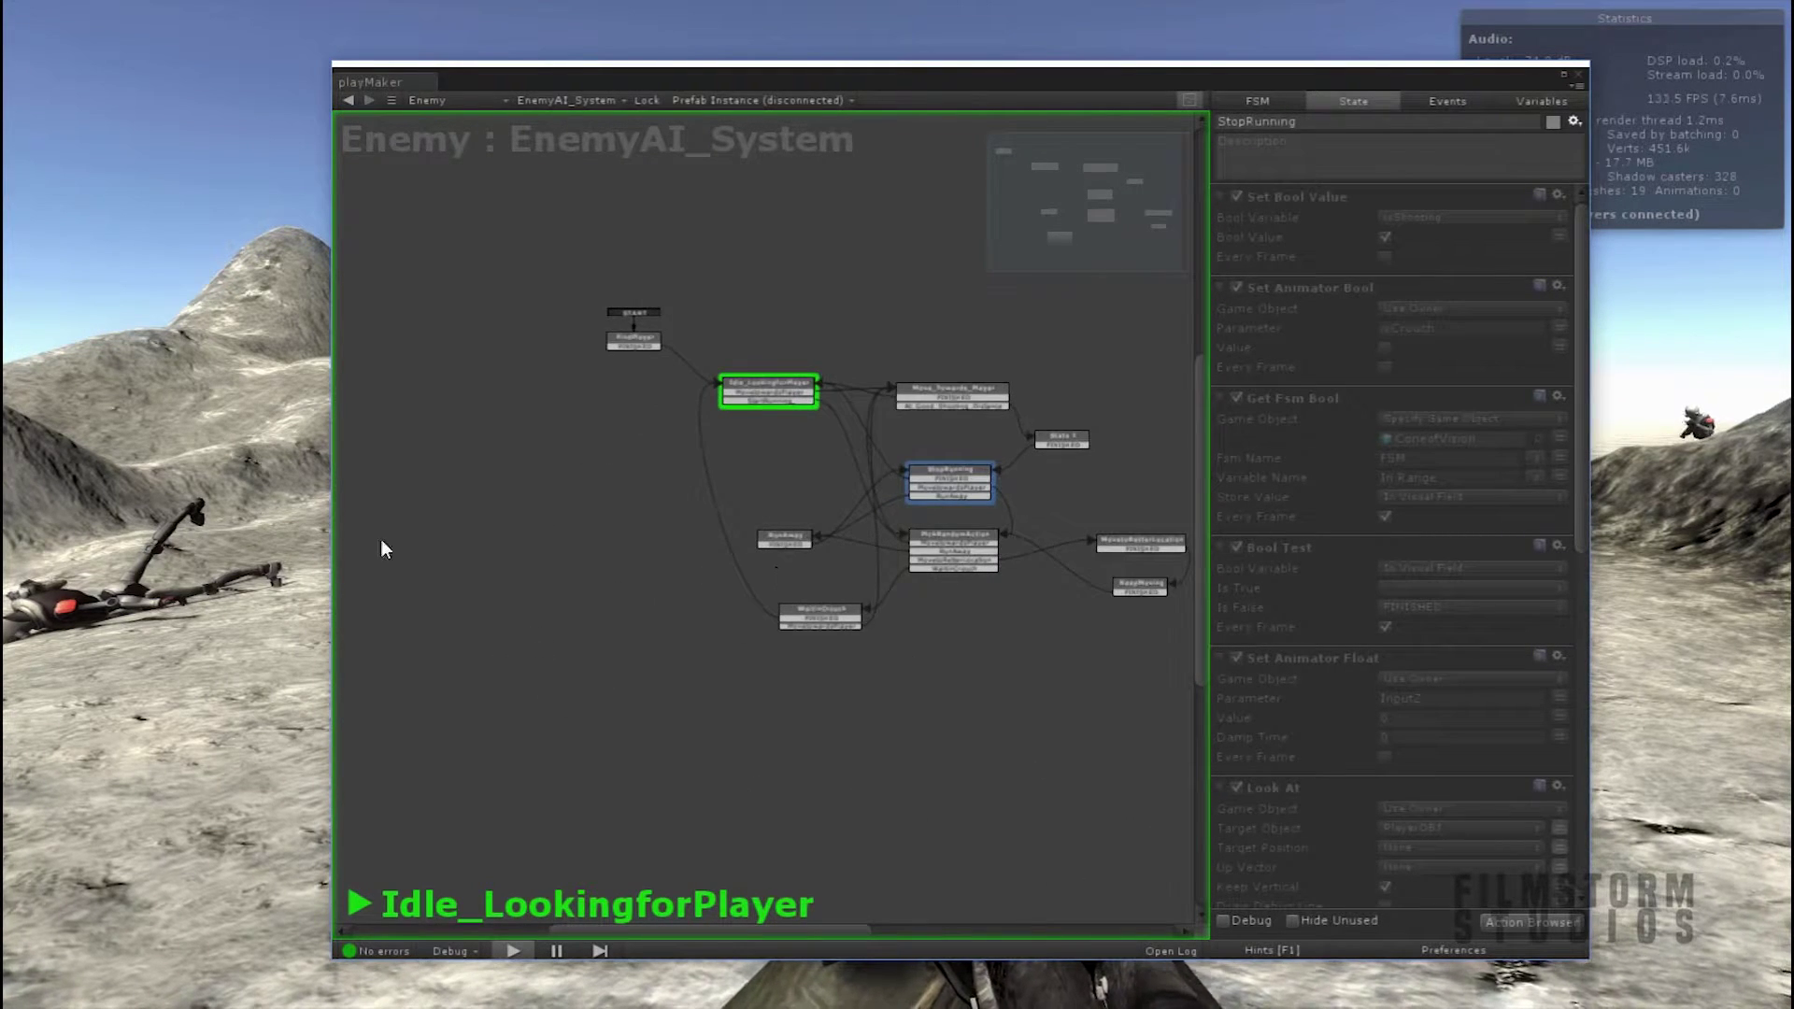
middle_click_drag(757, 723, 676, 628)
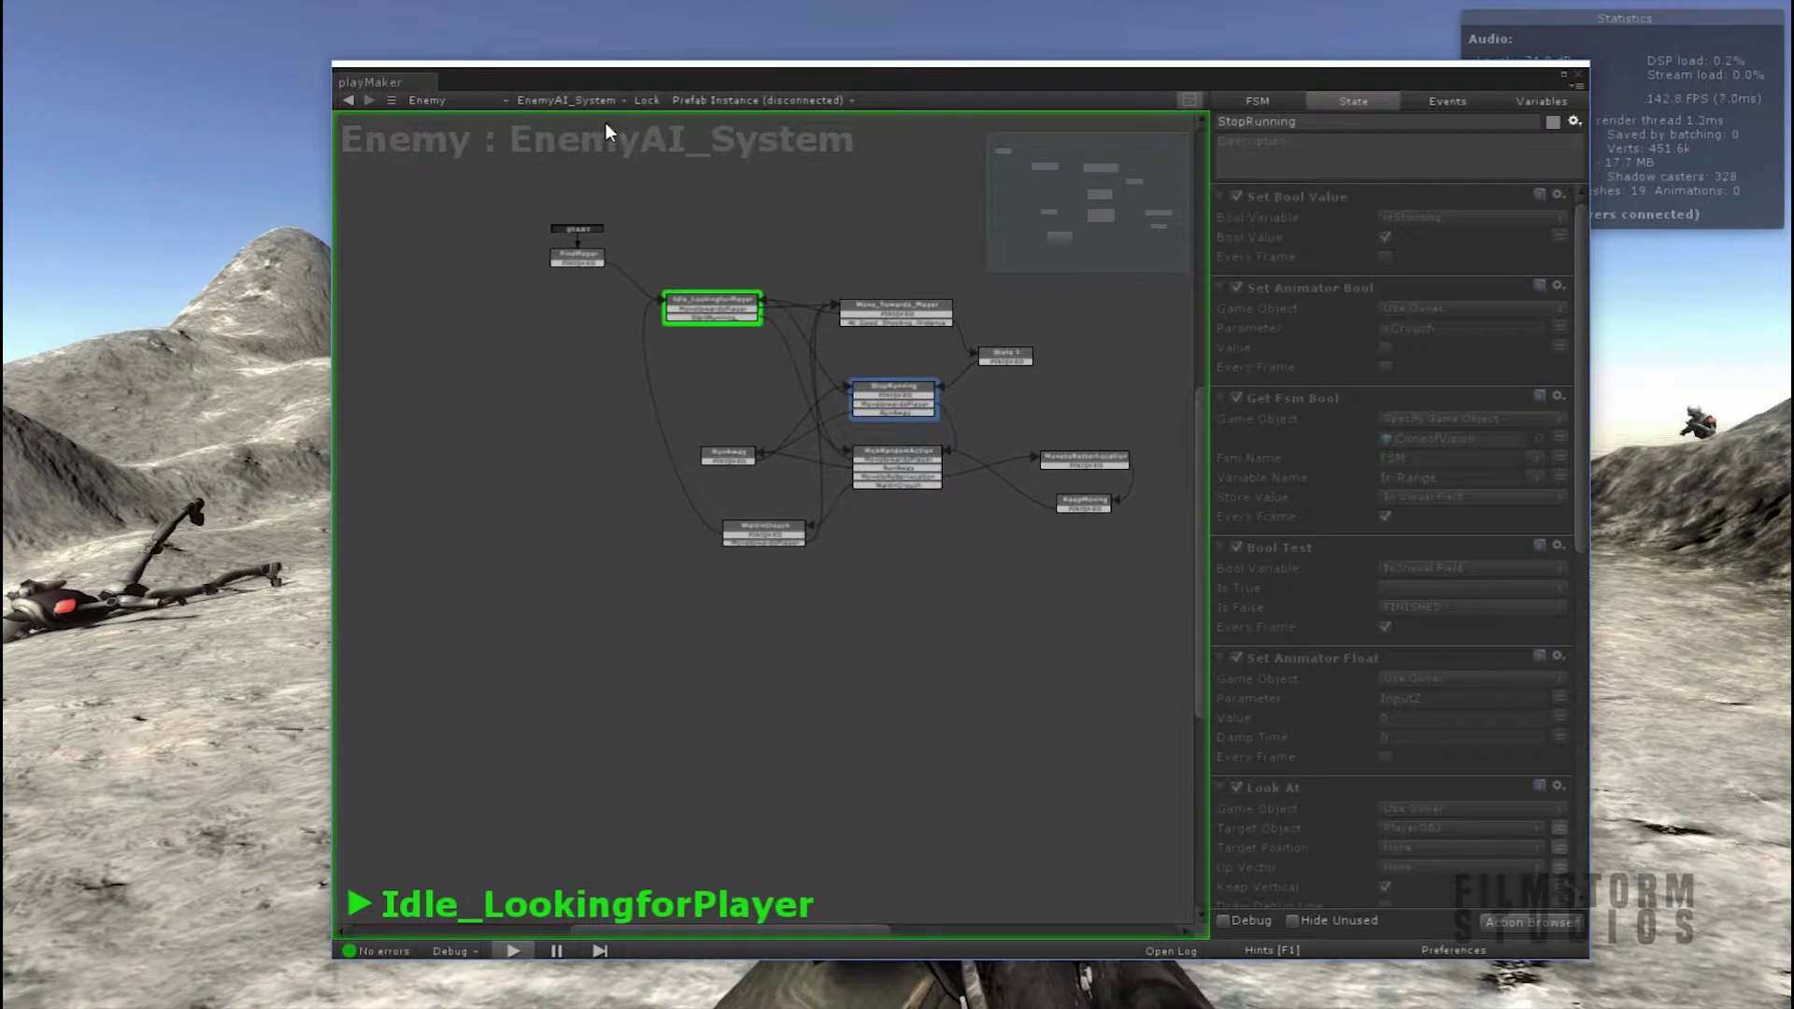
Move the playMaker window aside to view the enemies in the game scene, and bring the state graph back into view
left_click_drag(605, 121, 608, 770)
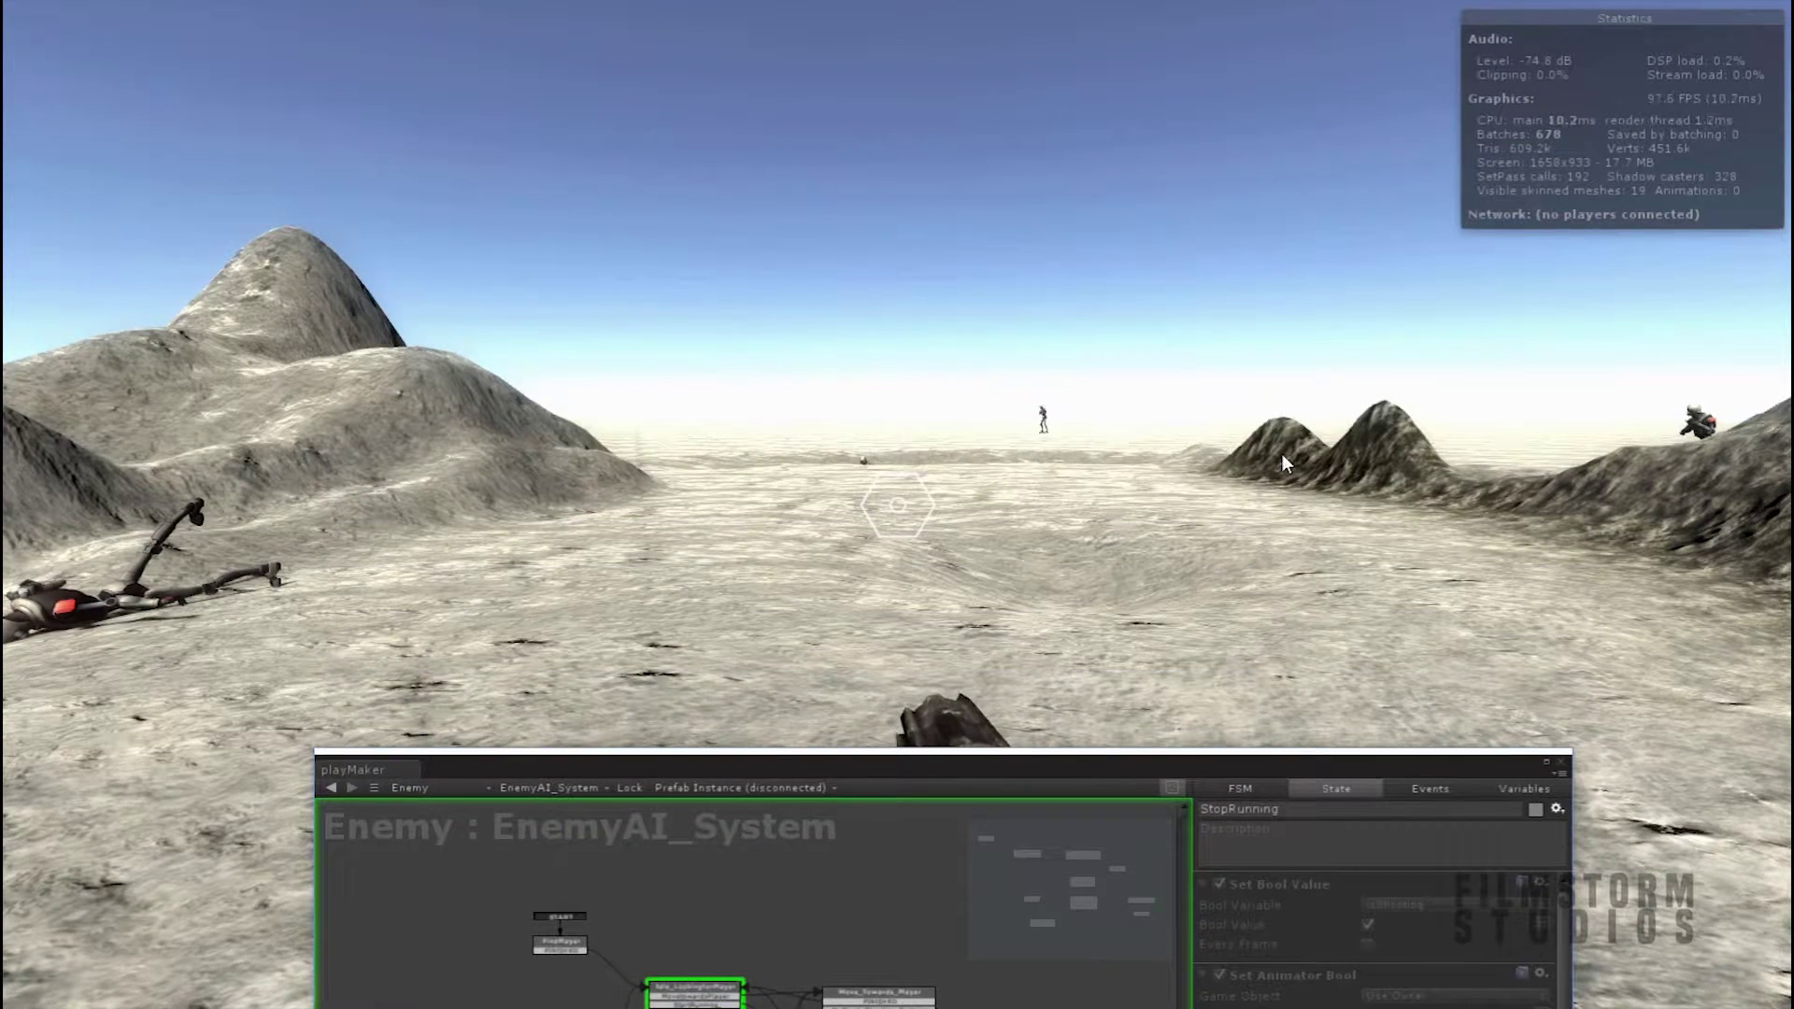
left_click_drag(1182, 753, 1255, 73)
scroll(985, 562, "up", 1)
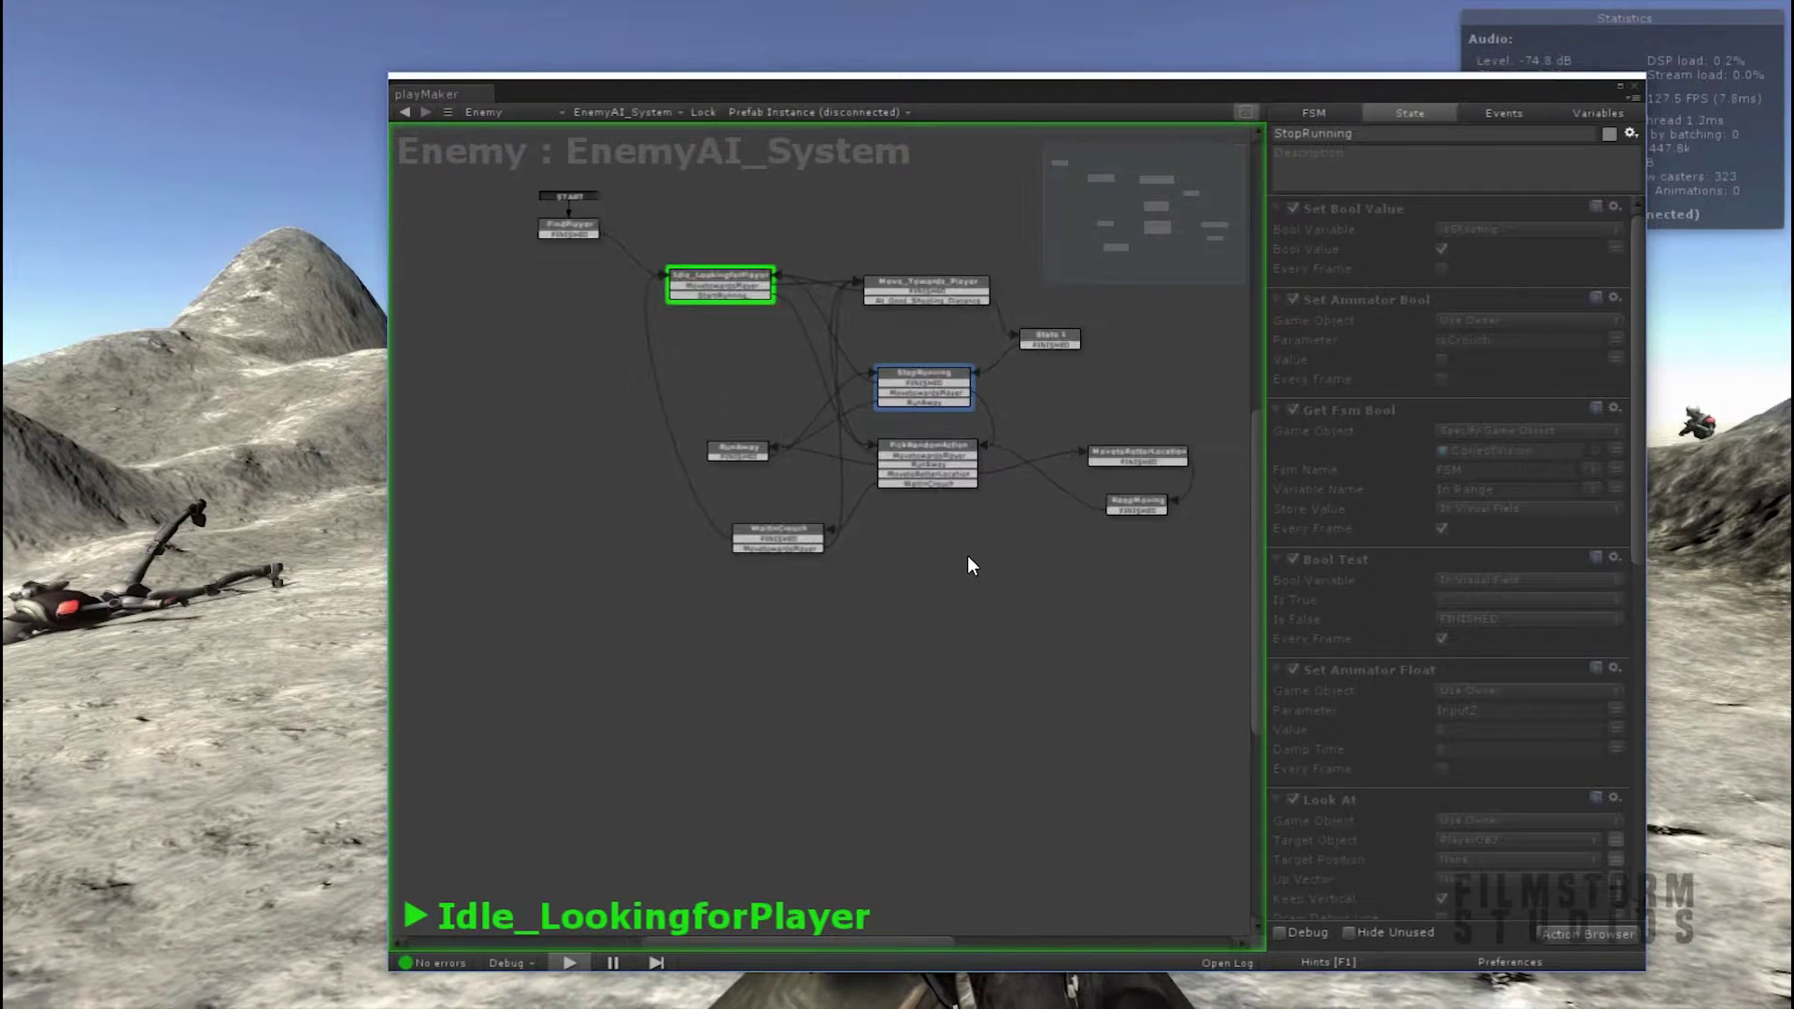
scroll(966, 553, "up", 2)
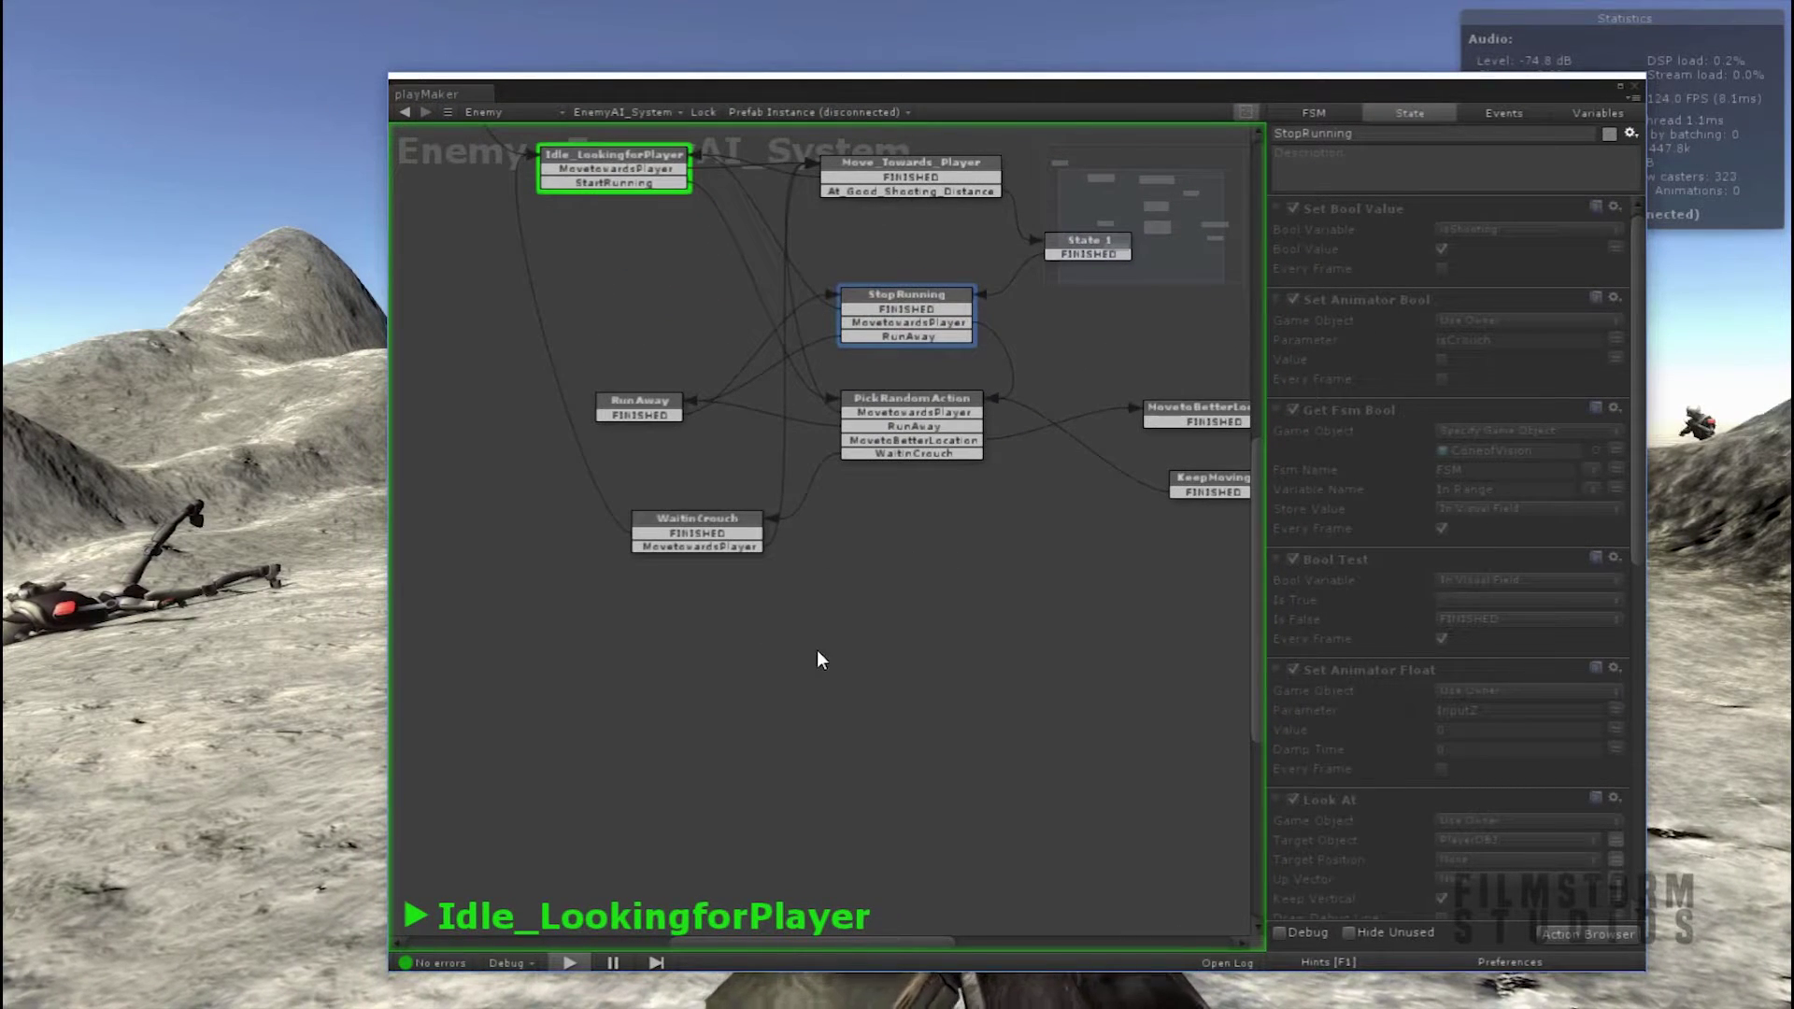
scroll(784, 252, "down", 1)
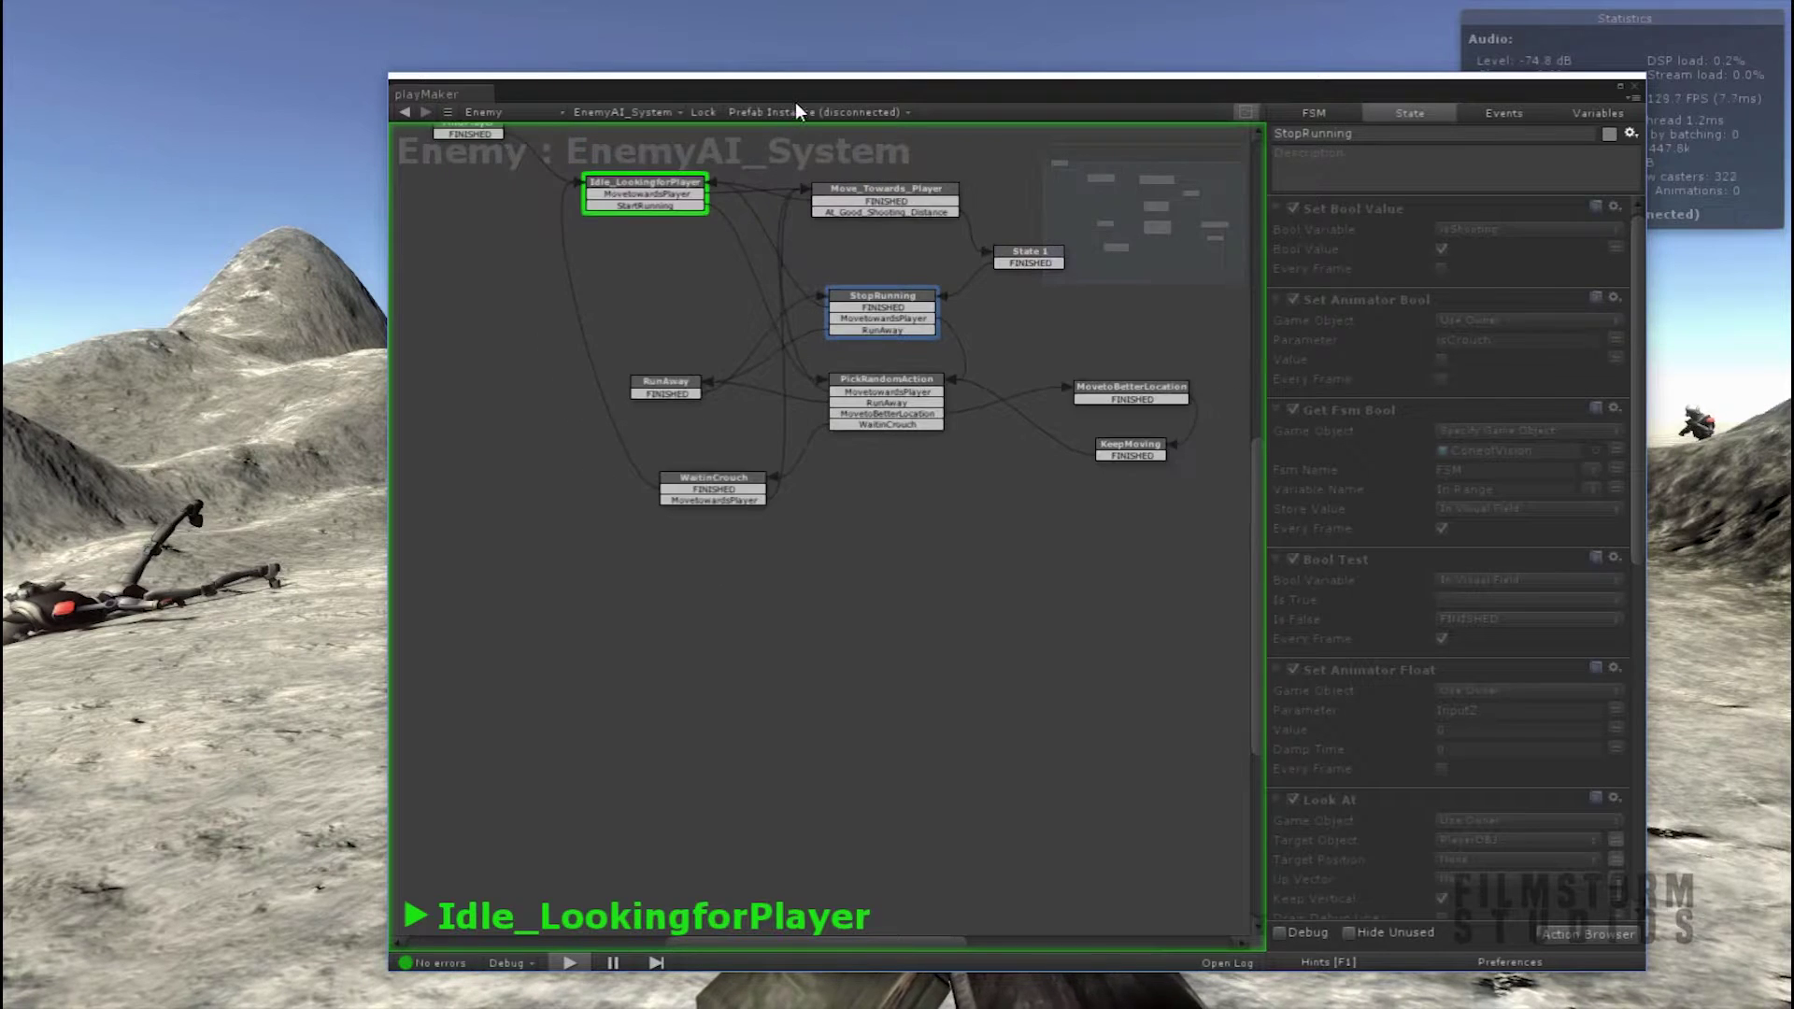
left_click_drag(794, 95, 784, 620)
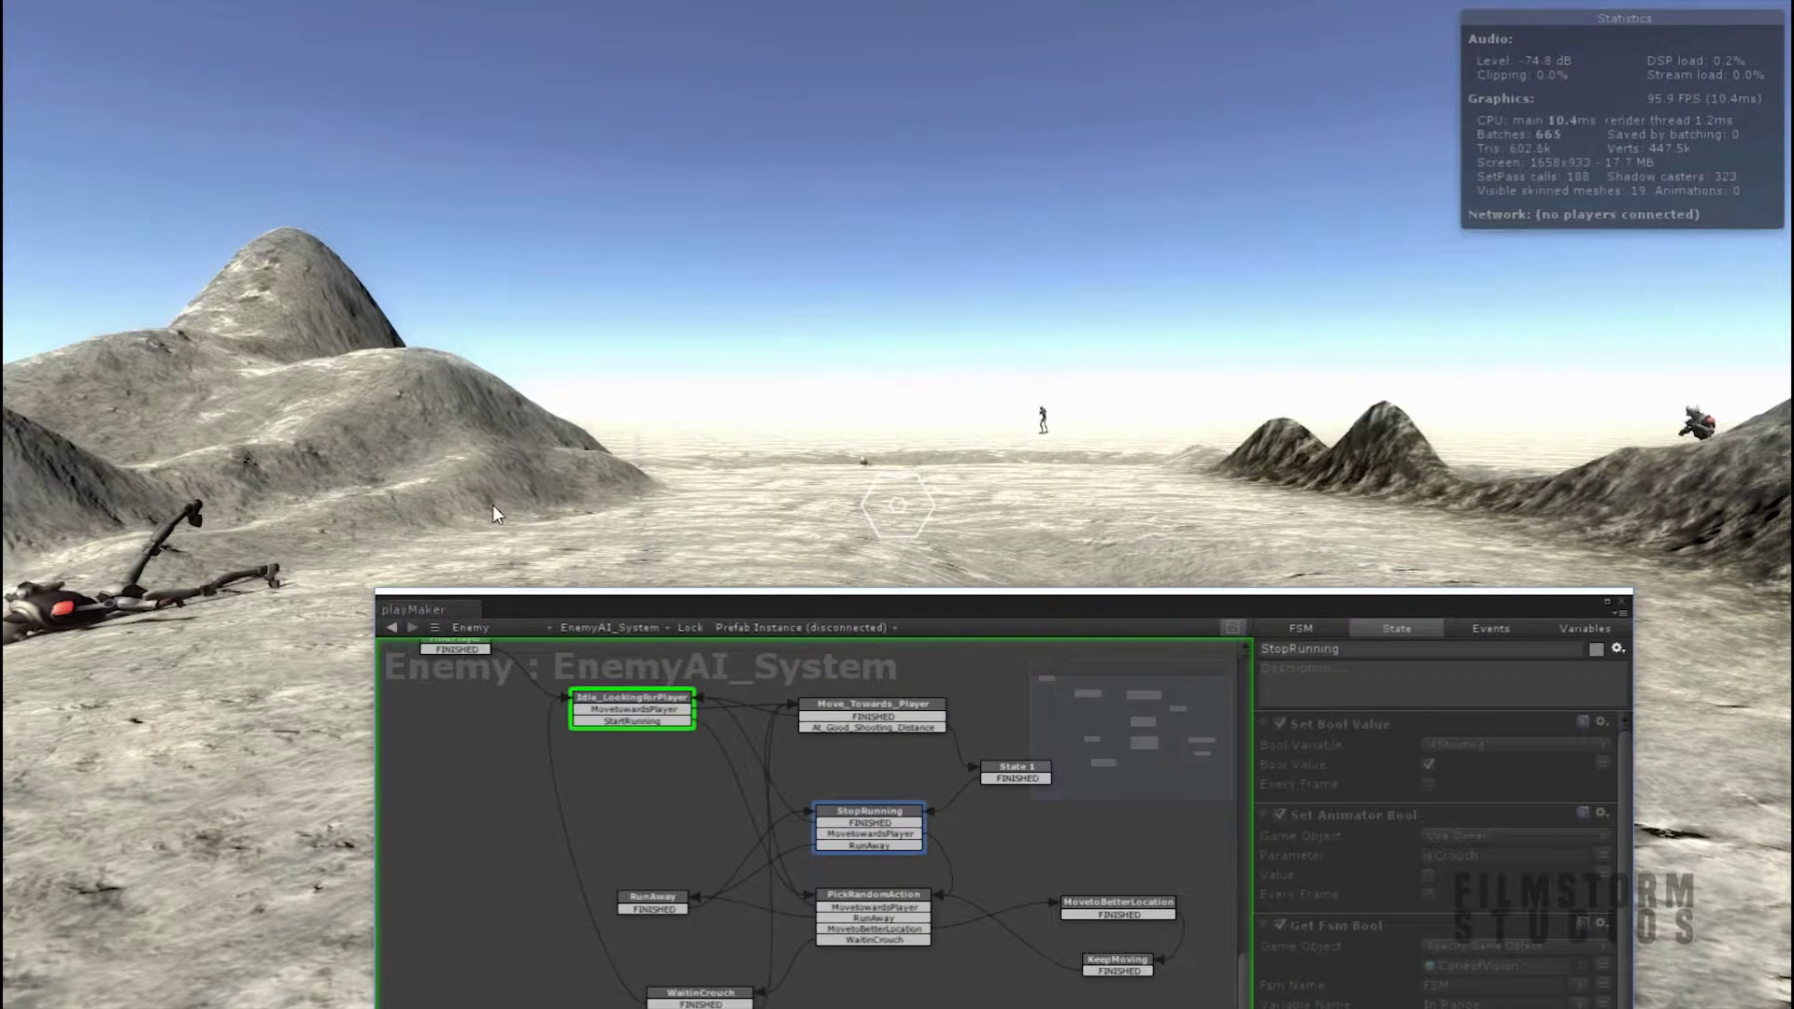
left_click_drag(703, 610, 587, 110)
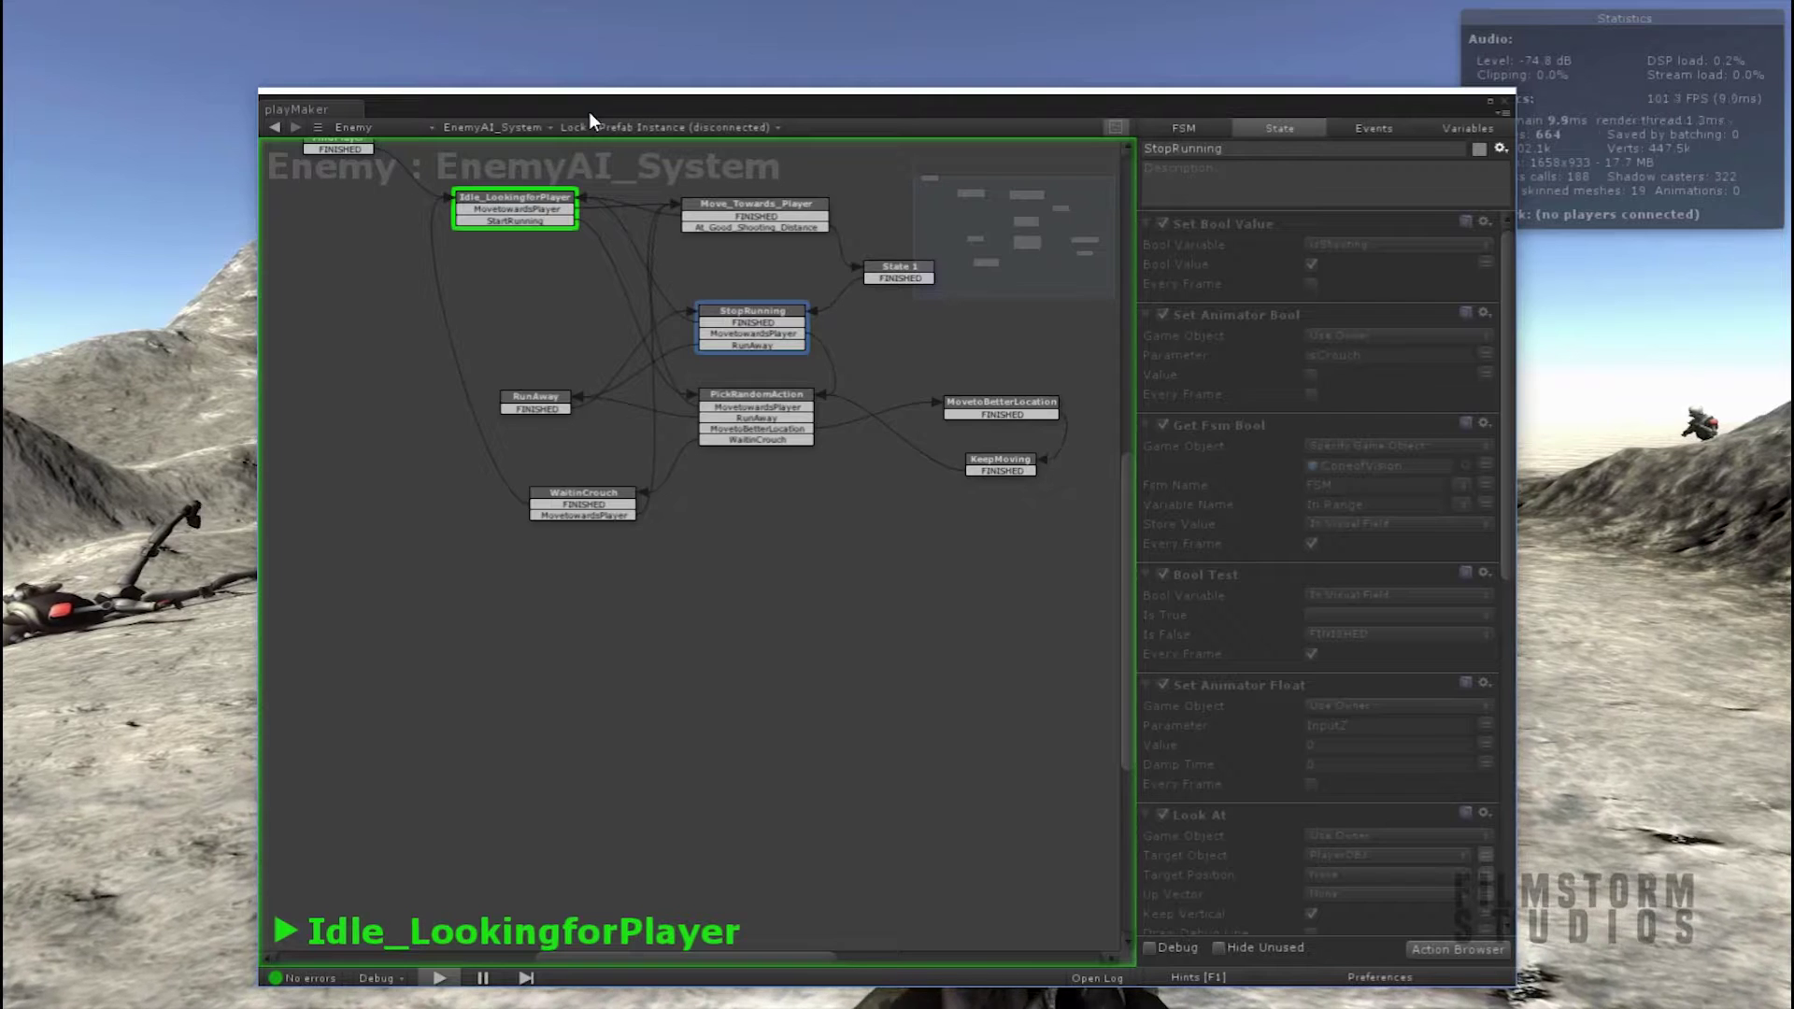
Review the whole EnemyAI_System graph from START and FindPlayer through to MovetoBetterLocation and KeepMoving
left_click_drag(849, 104, 842, 108)
scroll(880, 256, "down", 5)
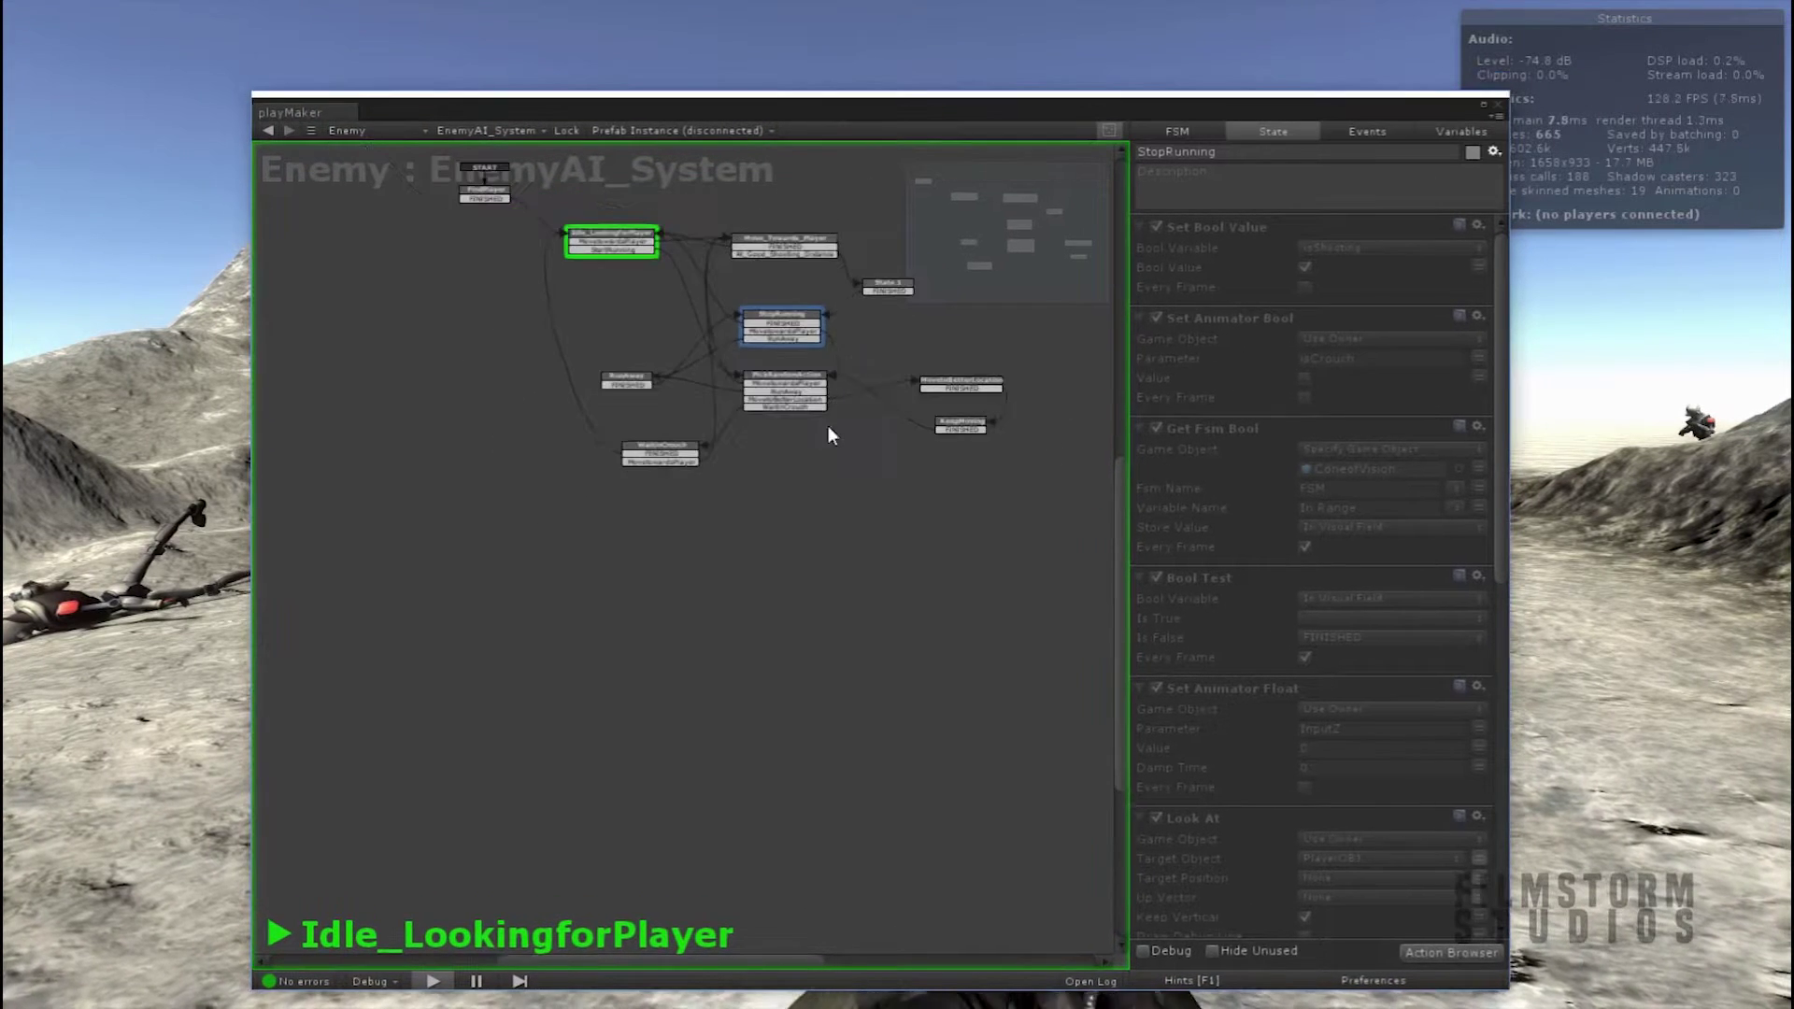
middle_click_drag(828, 424, 818, 607)
scroll(819, 604, "up", 6)
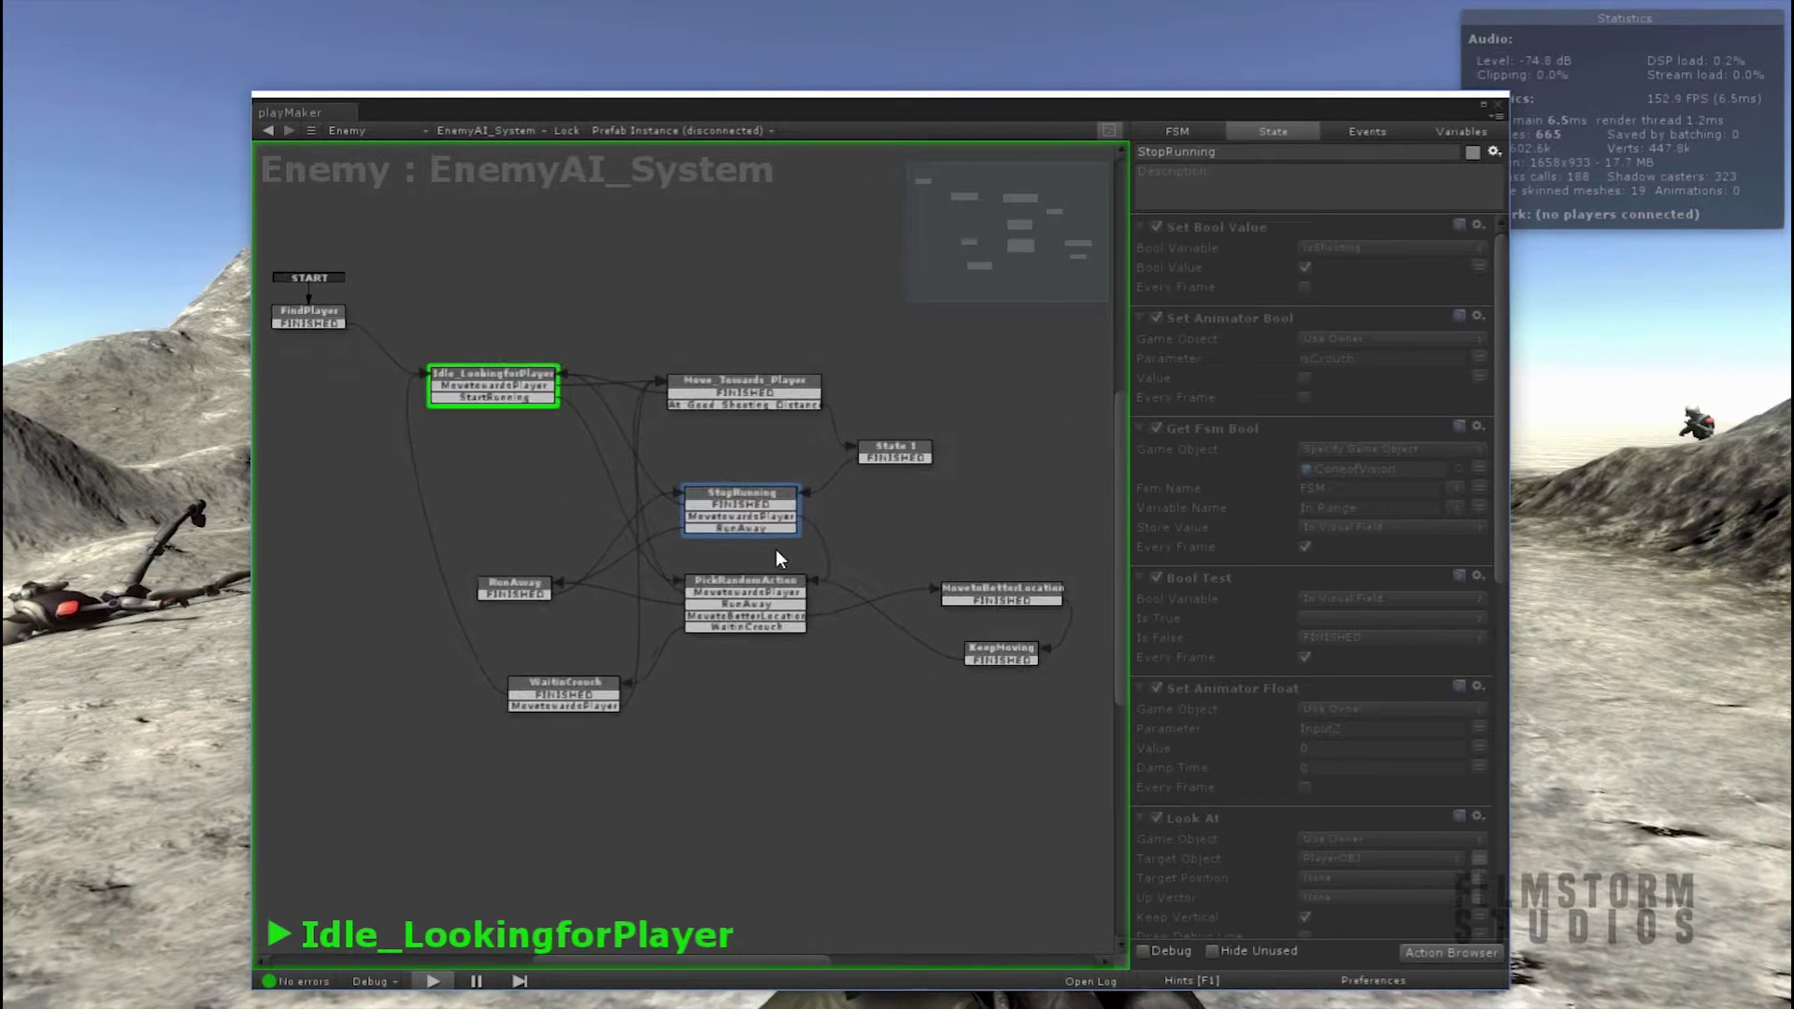
Close the playMaker window and walk the player forward across the terrain to observe the enemies in the running game
left_click(1499, 104)
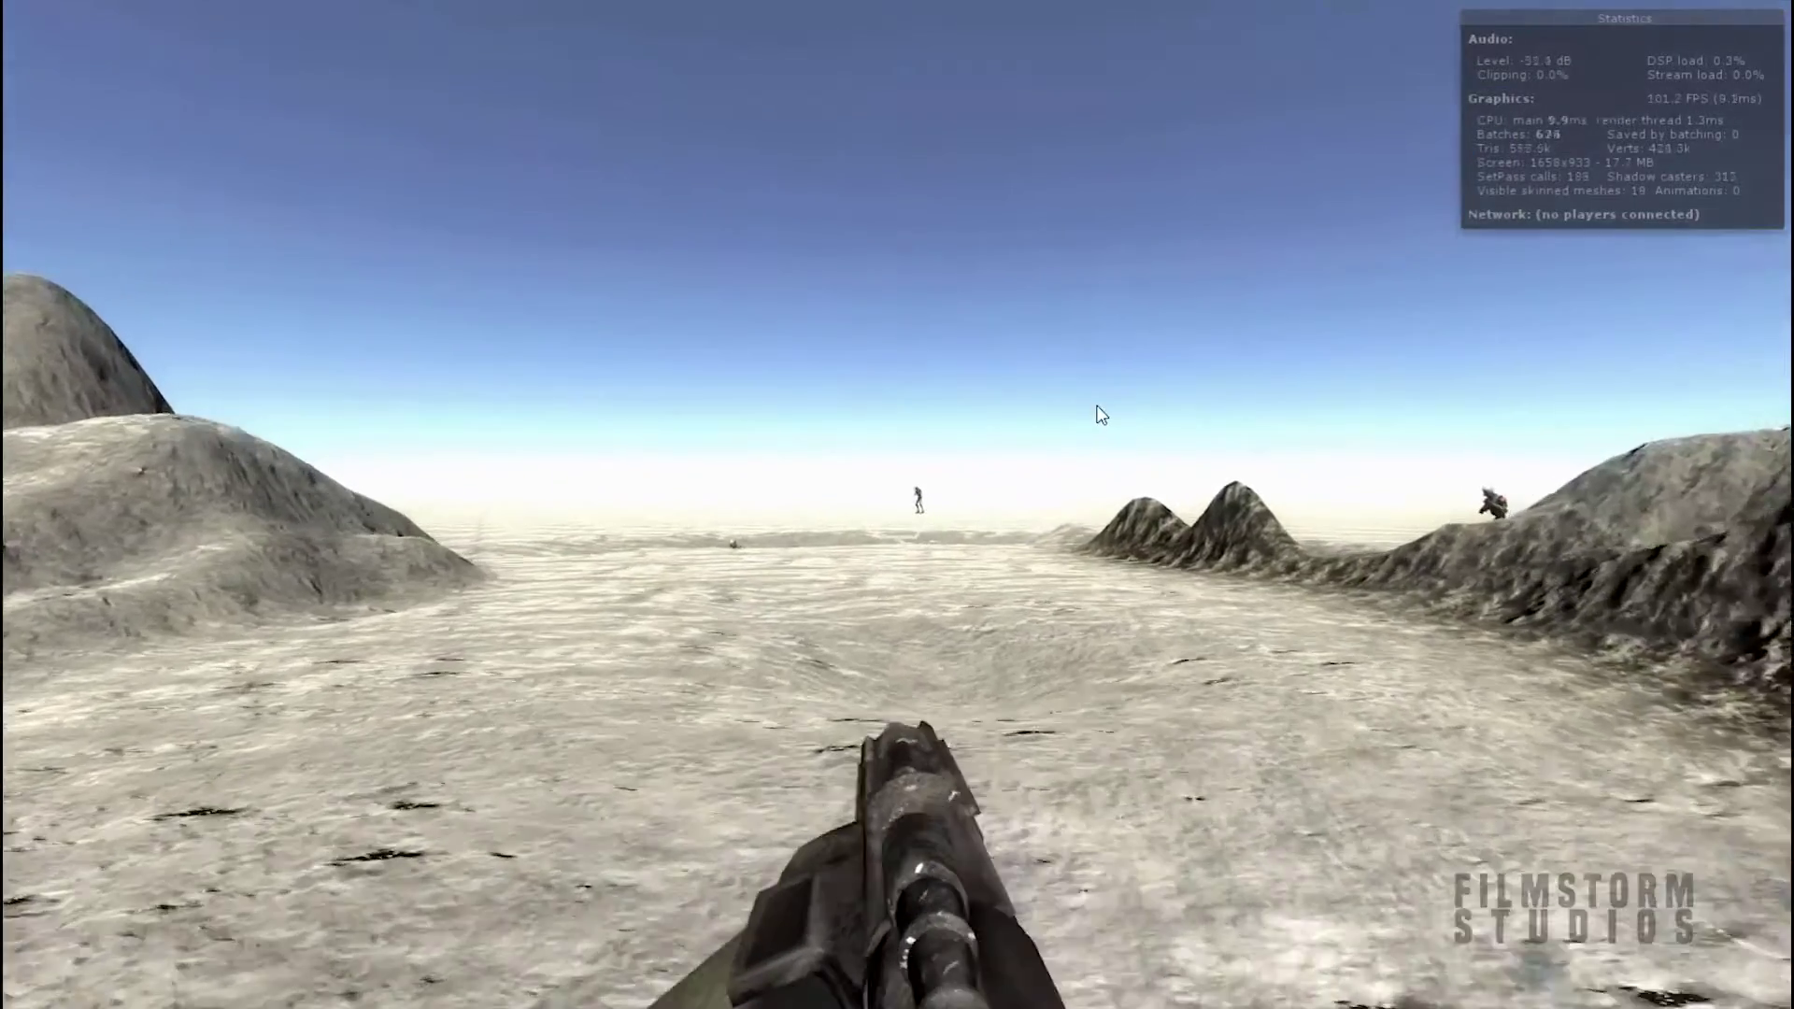
key("w")
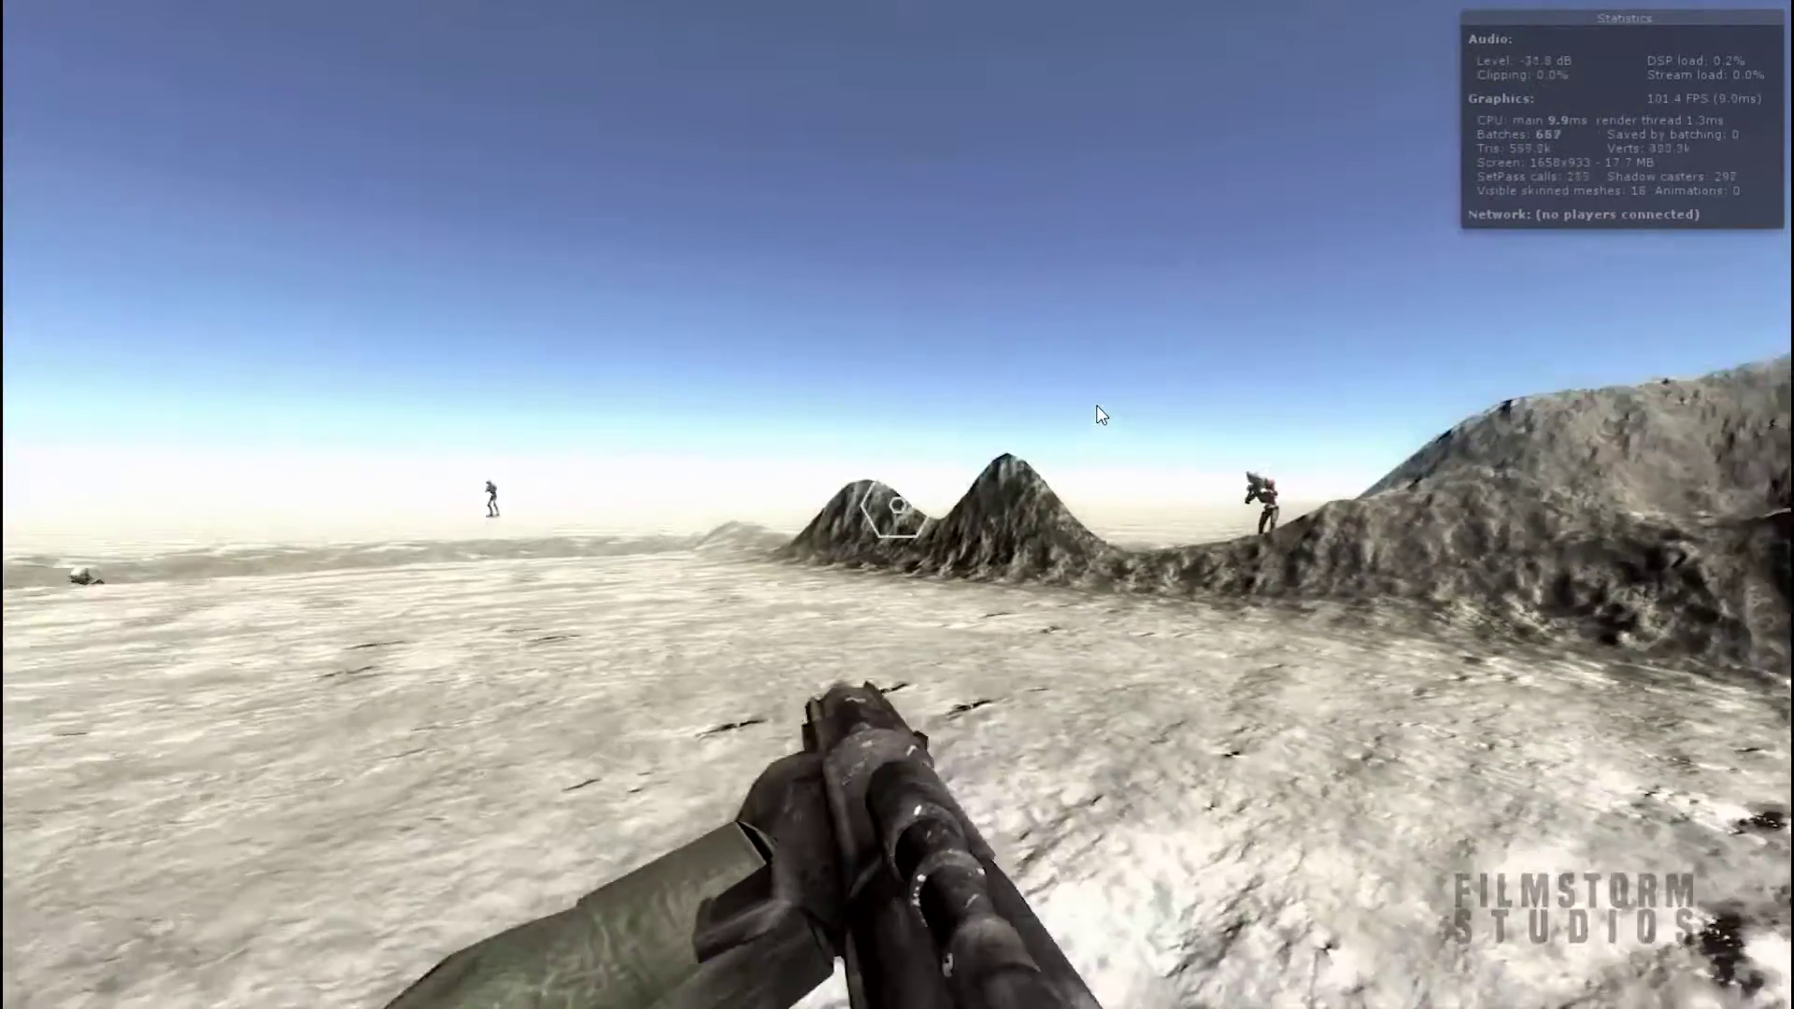
key("w")
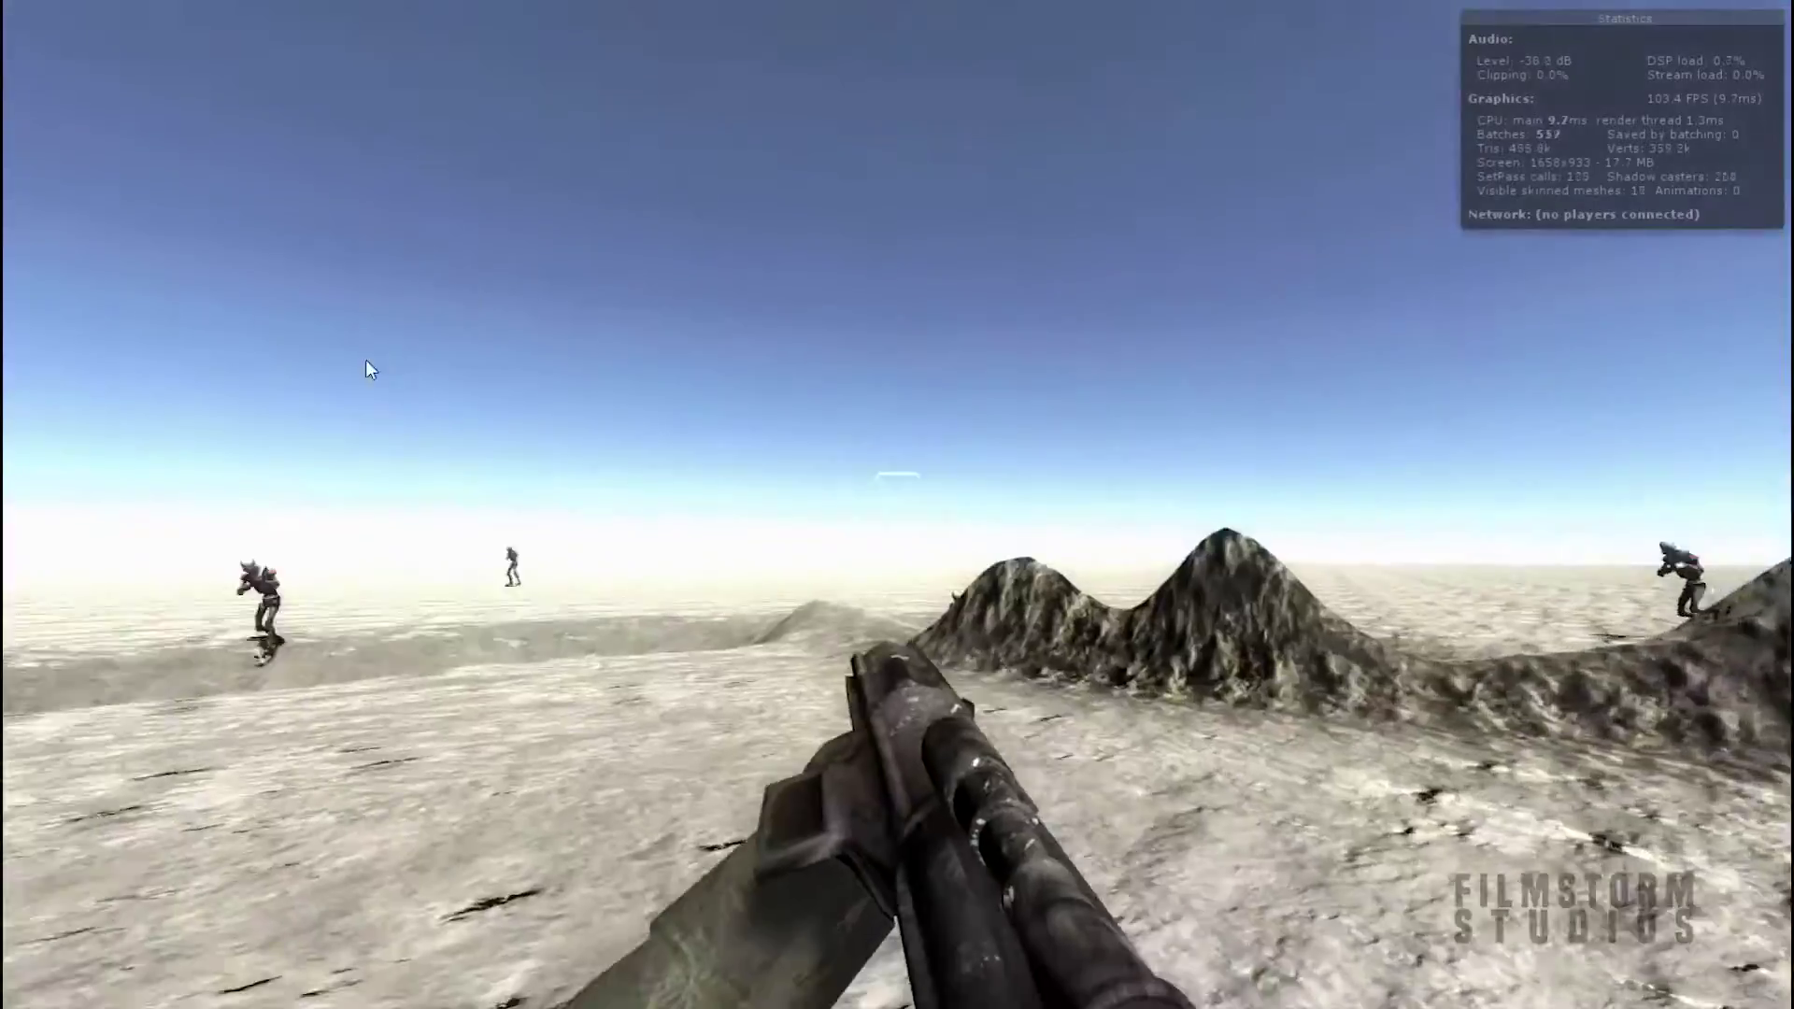
key("w")
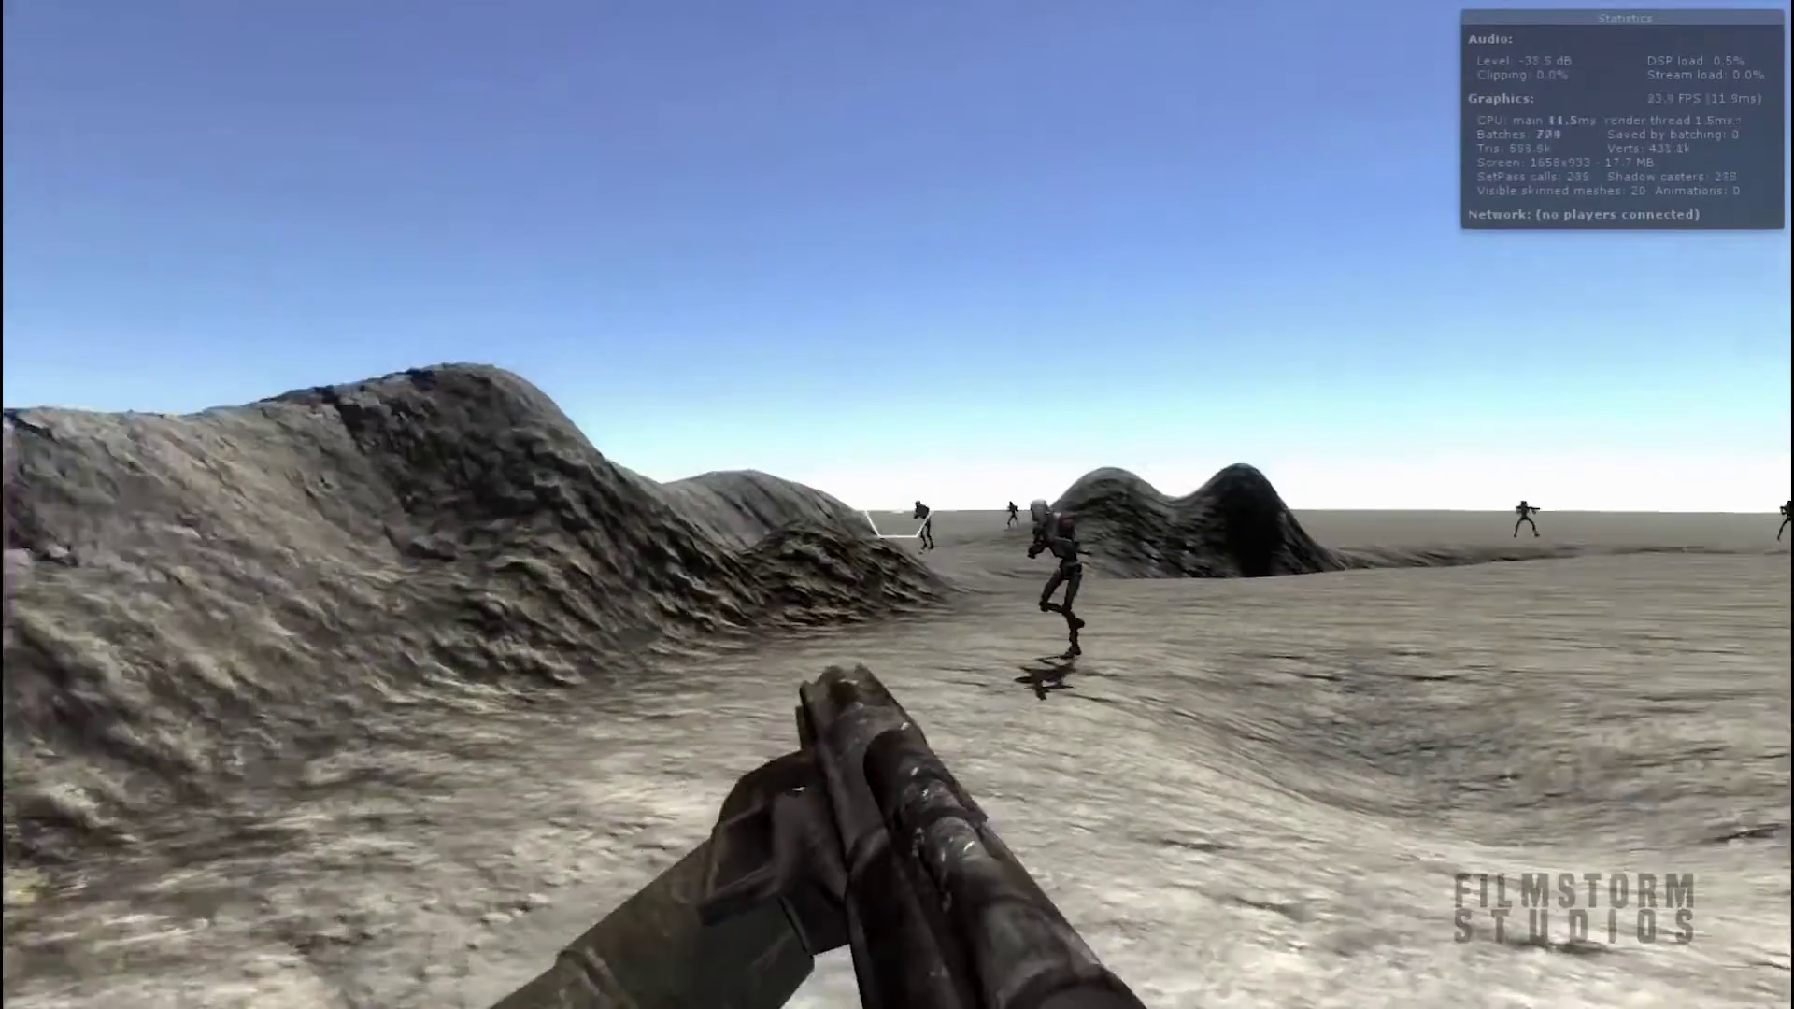
Advance on the enemies and shoot at them around the hills and on the open plain to test their combat behaviour
left_click(897, 505)
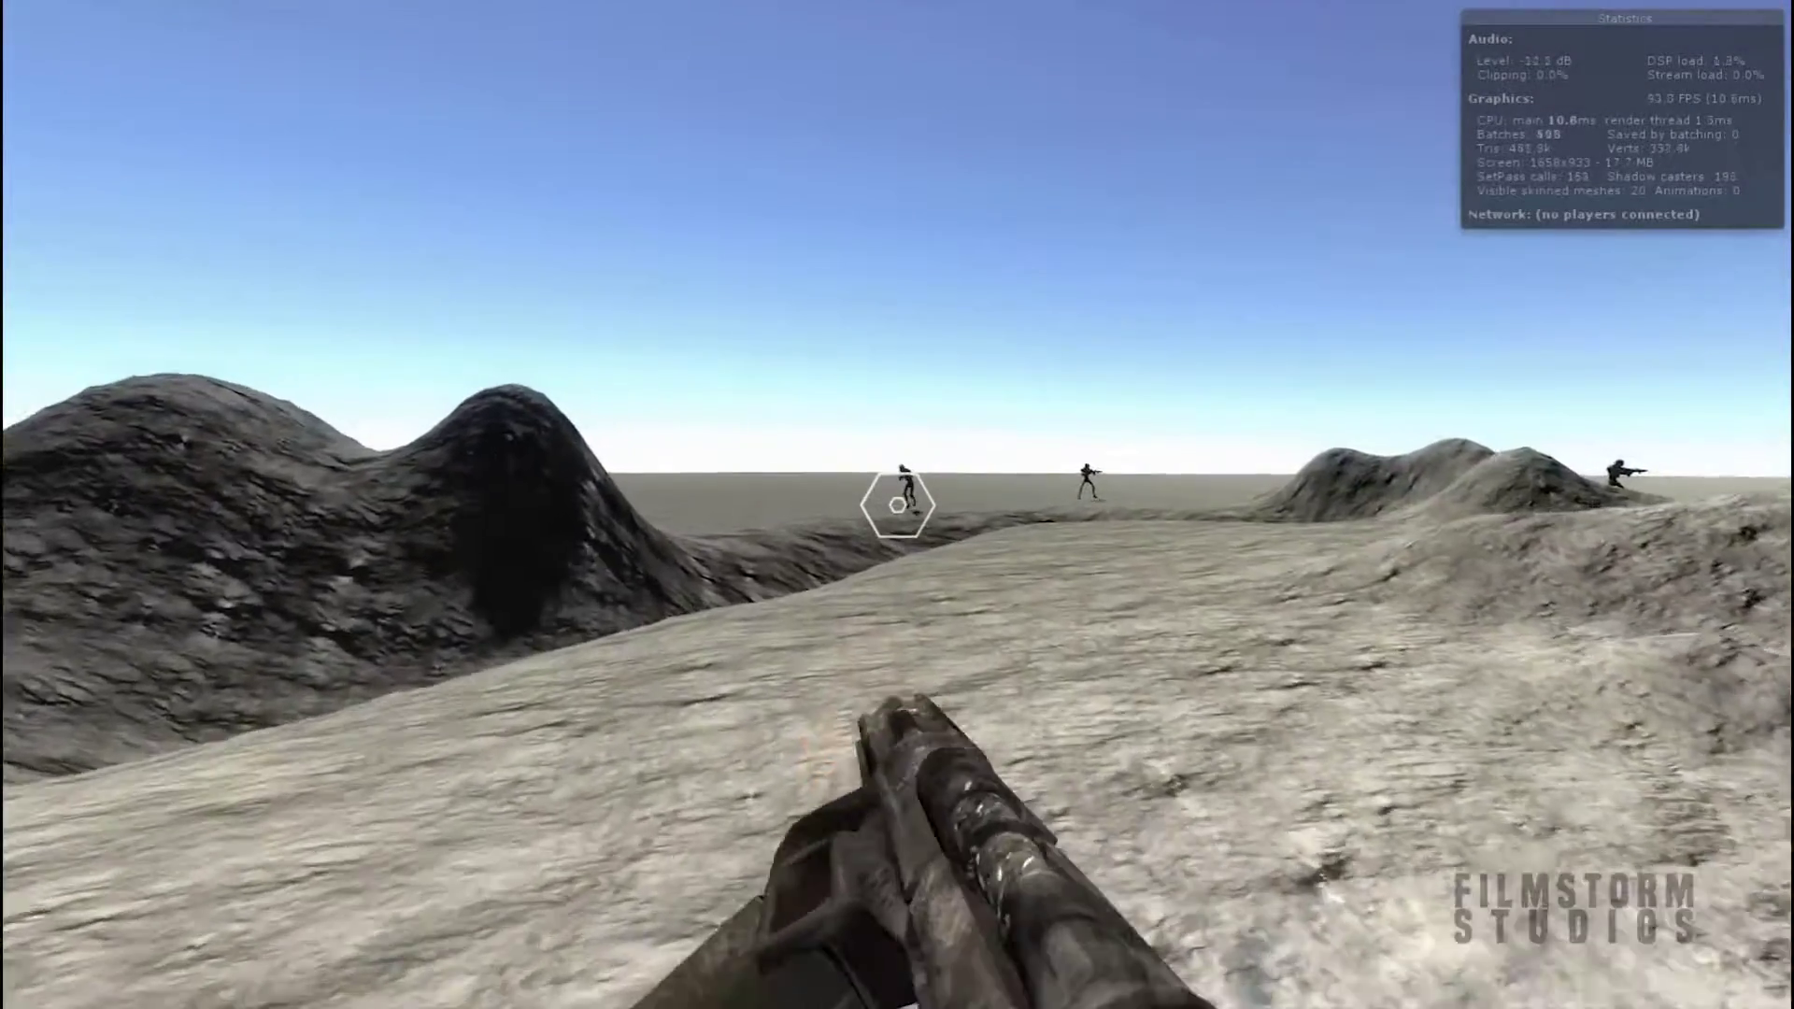
key("w")
left_click(897, 504)
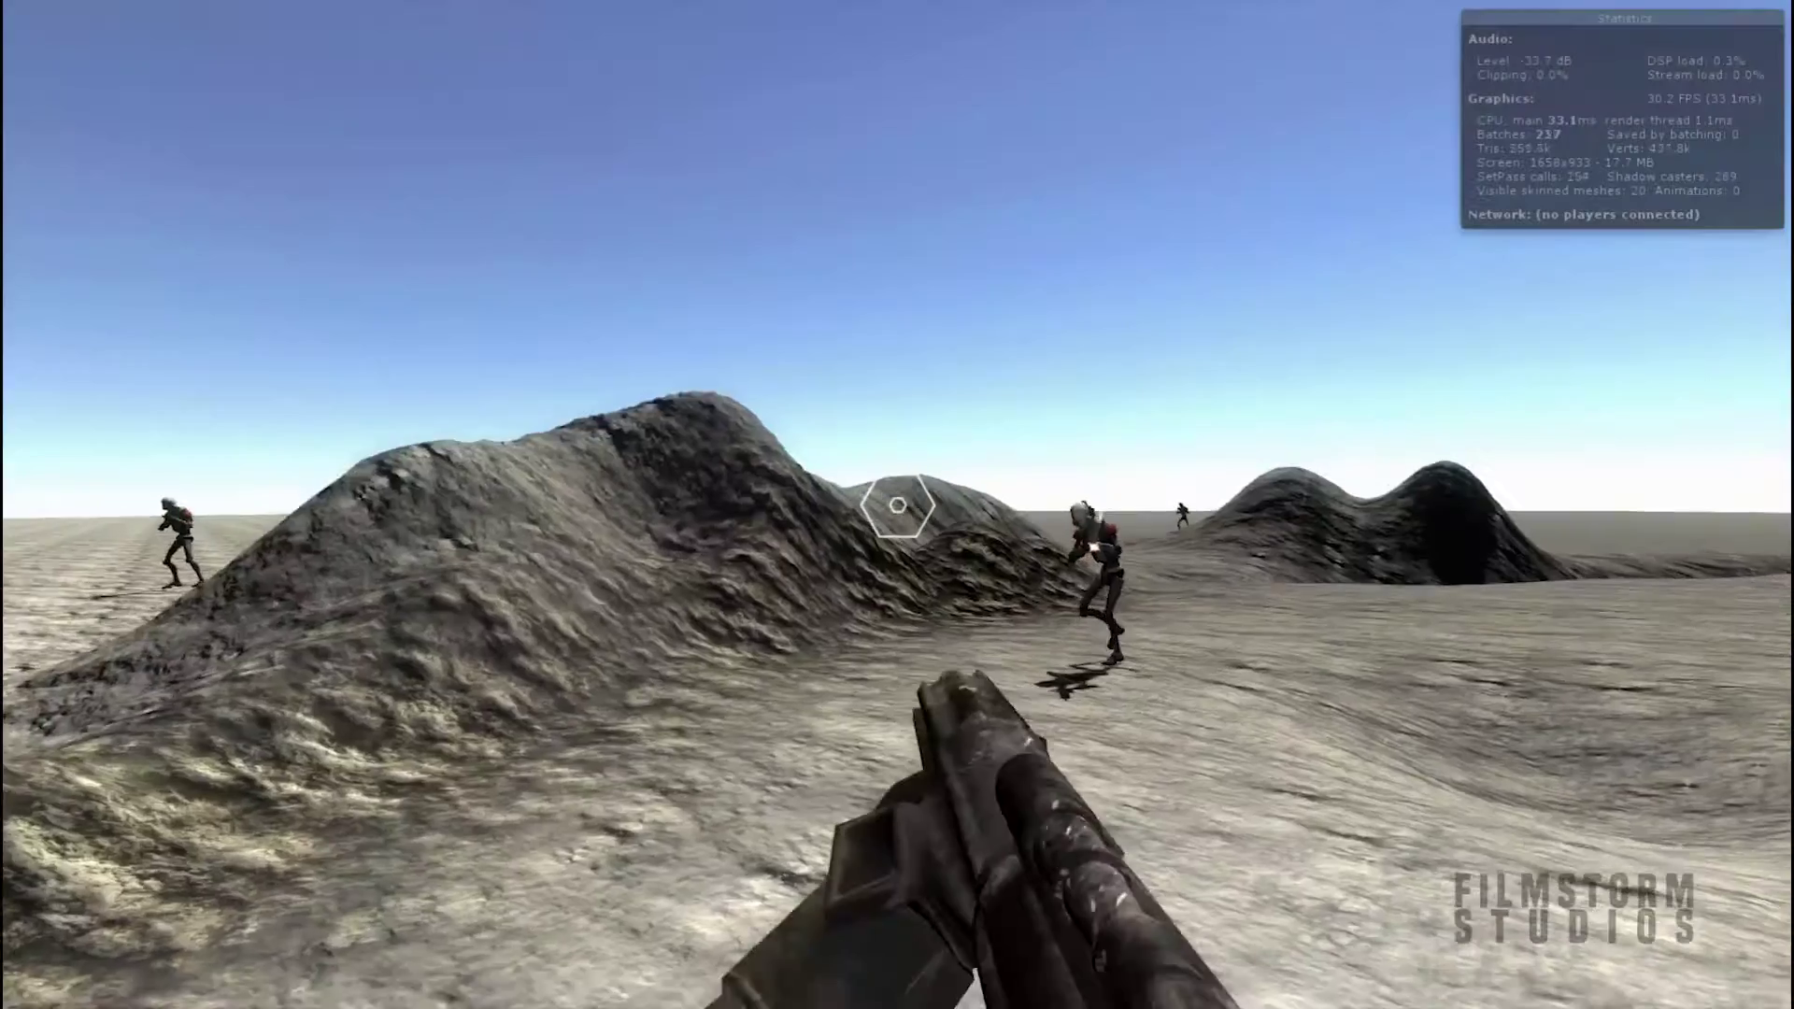
left_click(897, 504)
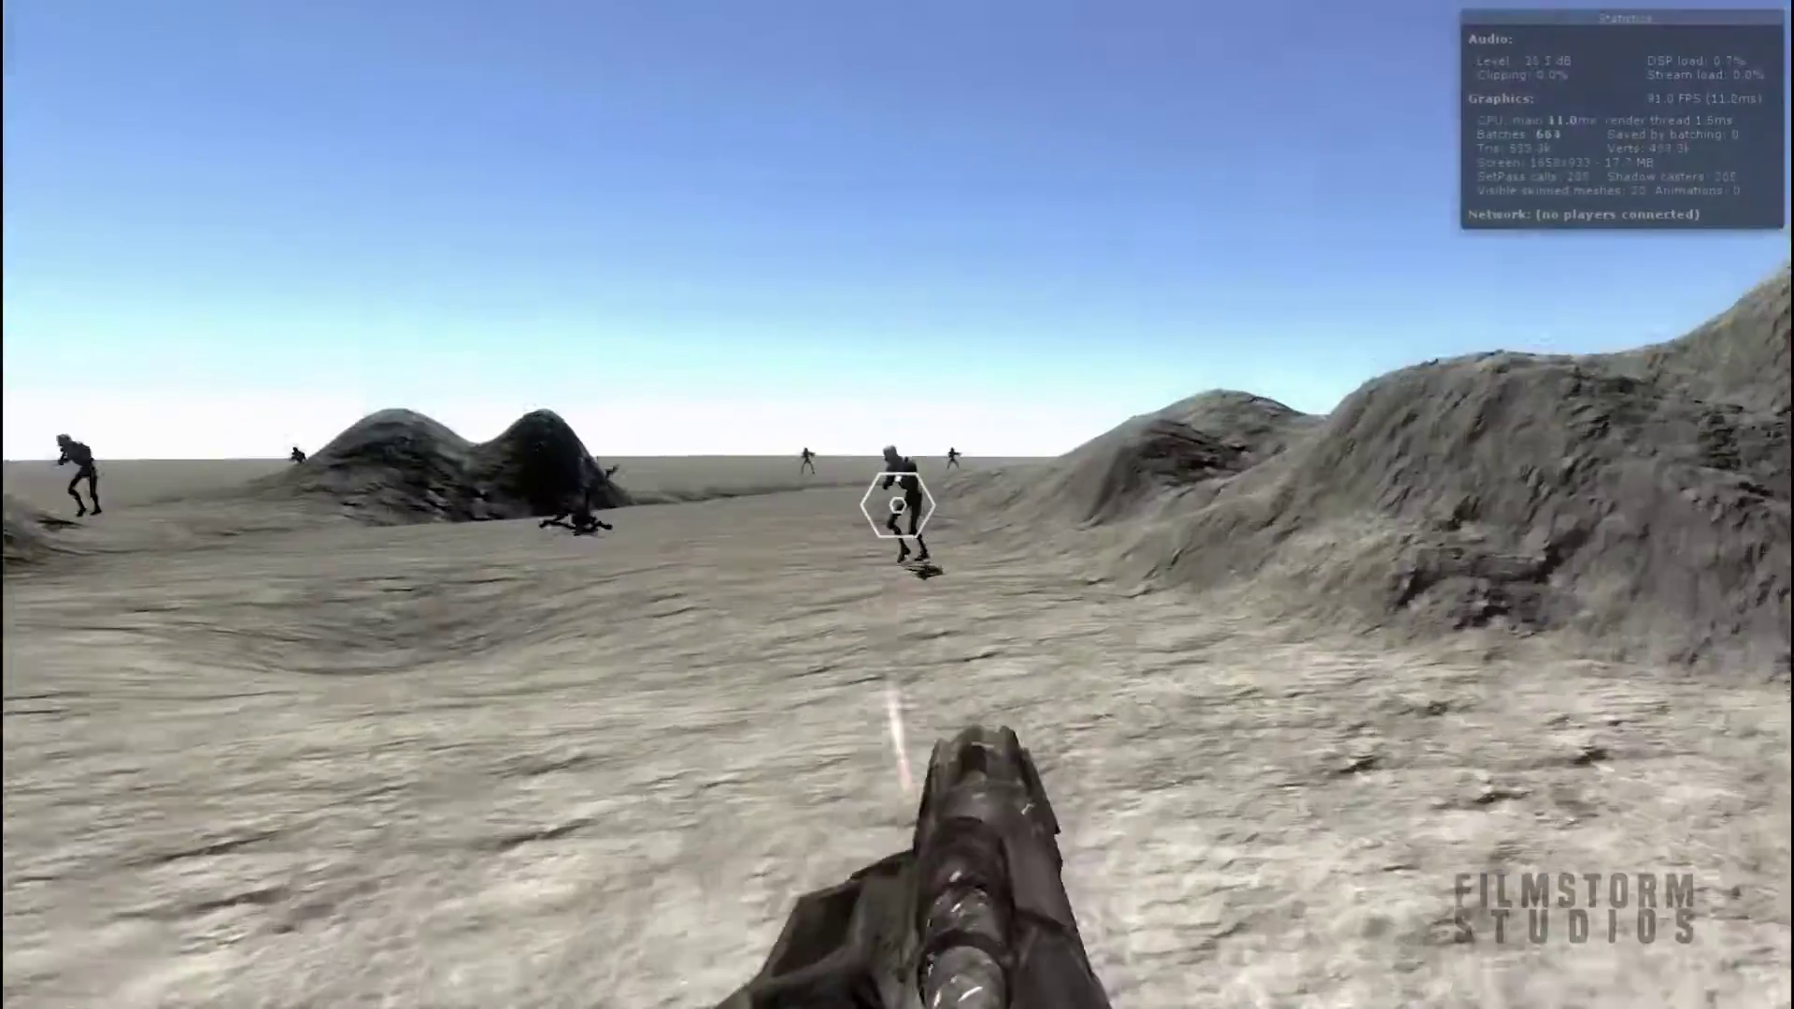
left_click(897, 505)
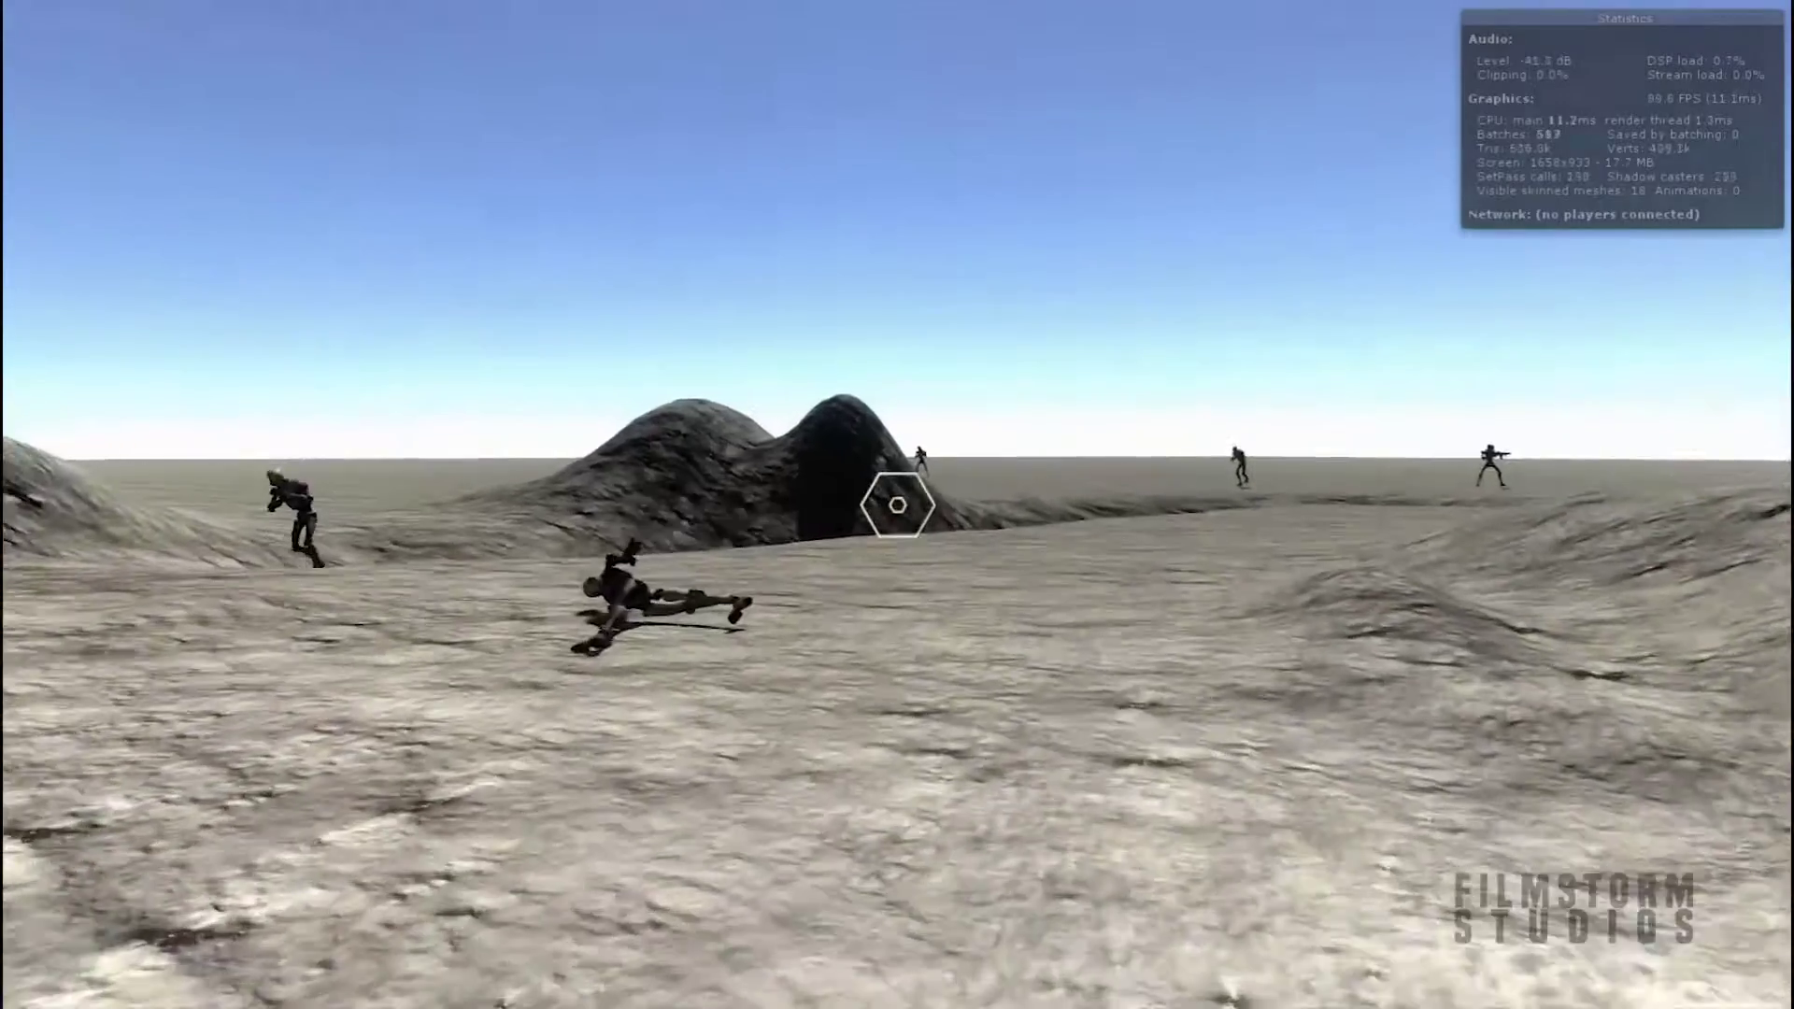
left_click(896, 504)
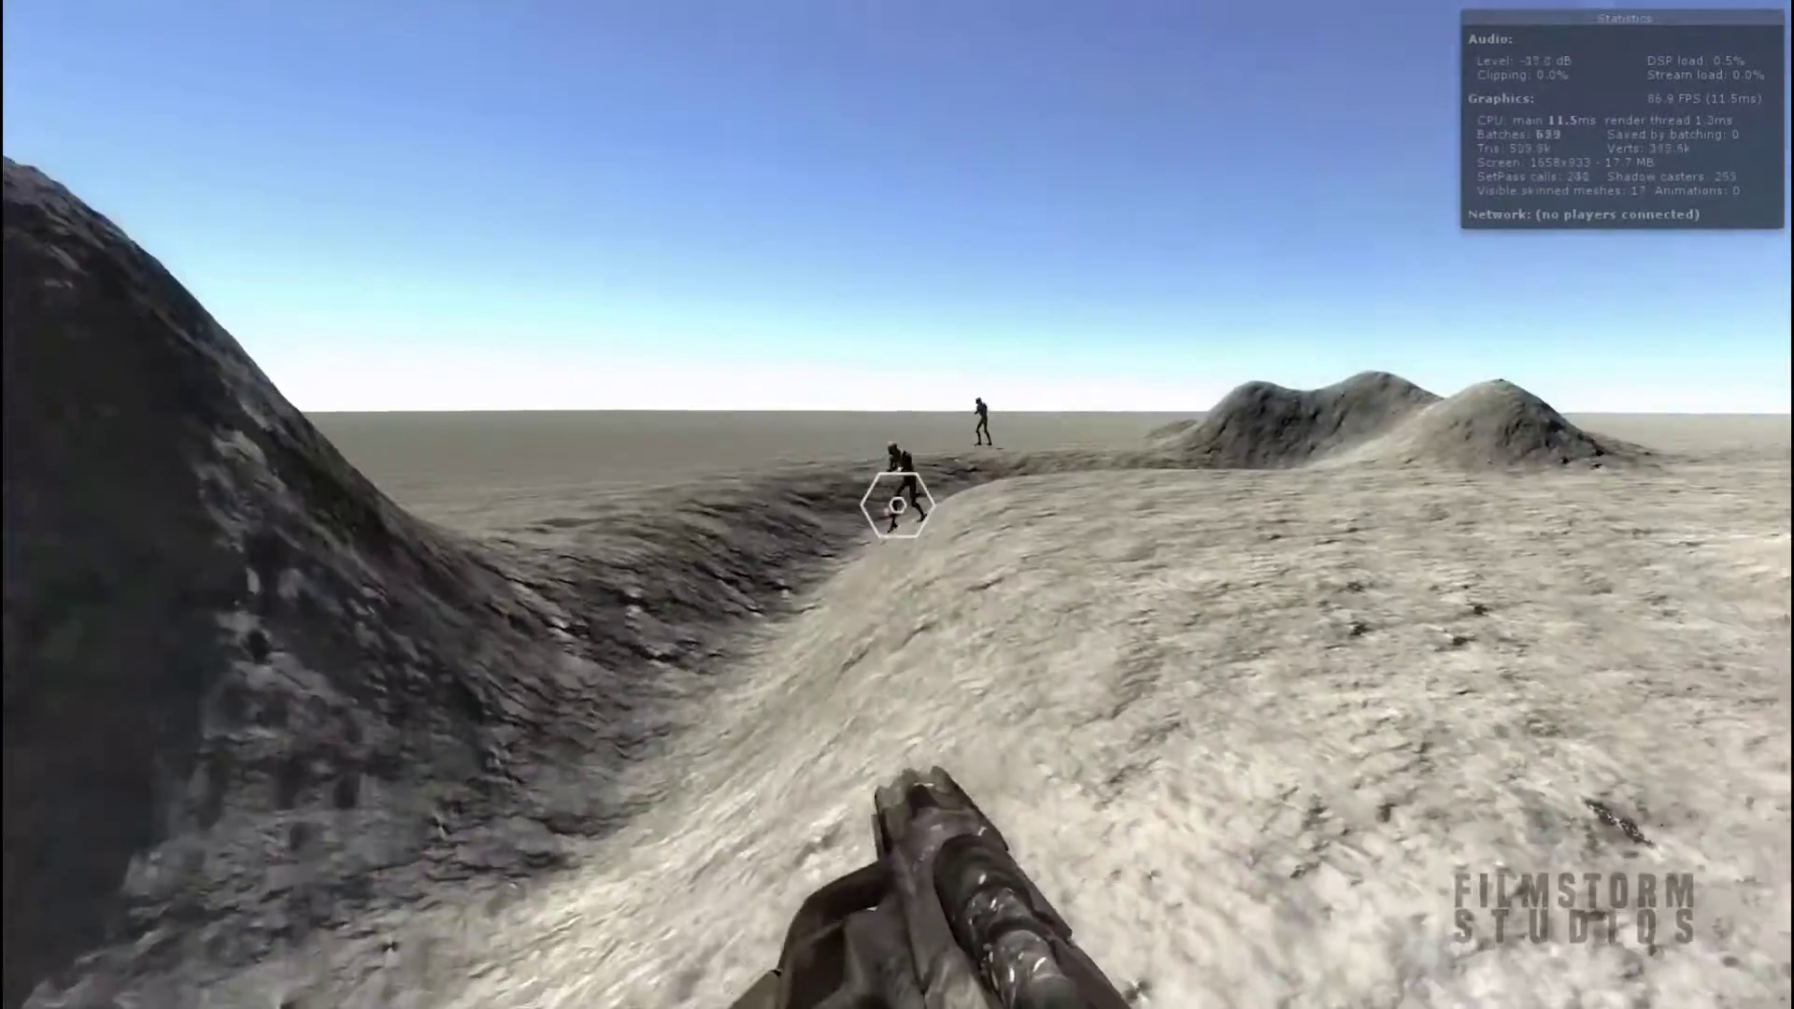
left_click(897, 504)
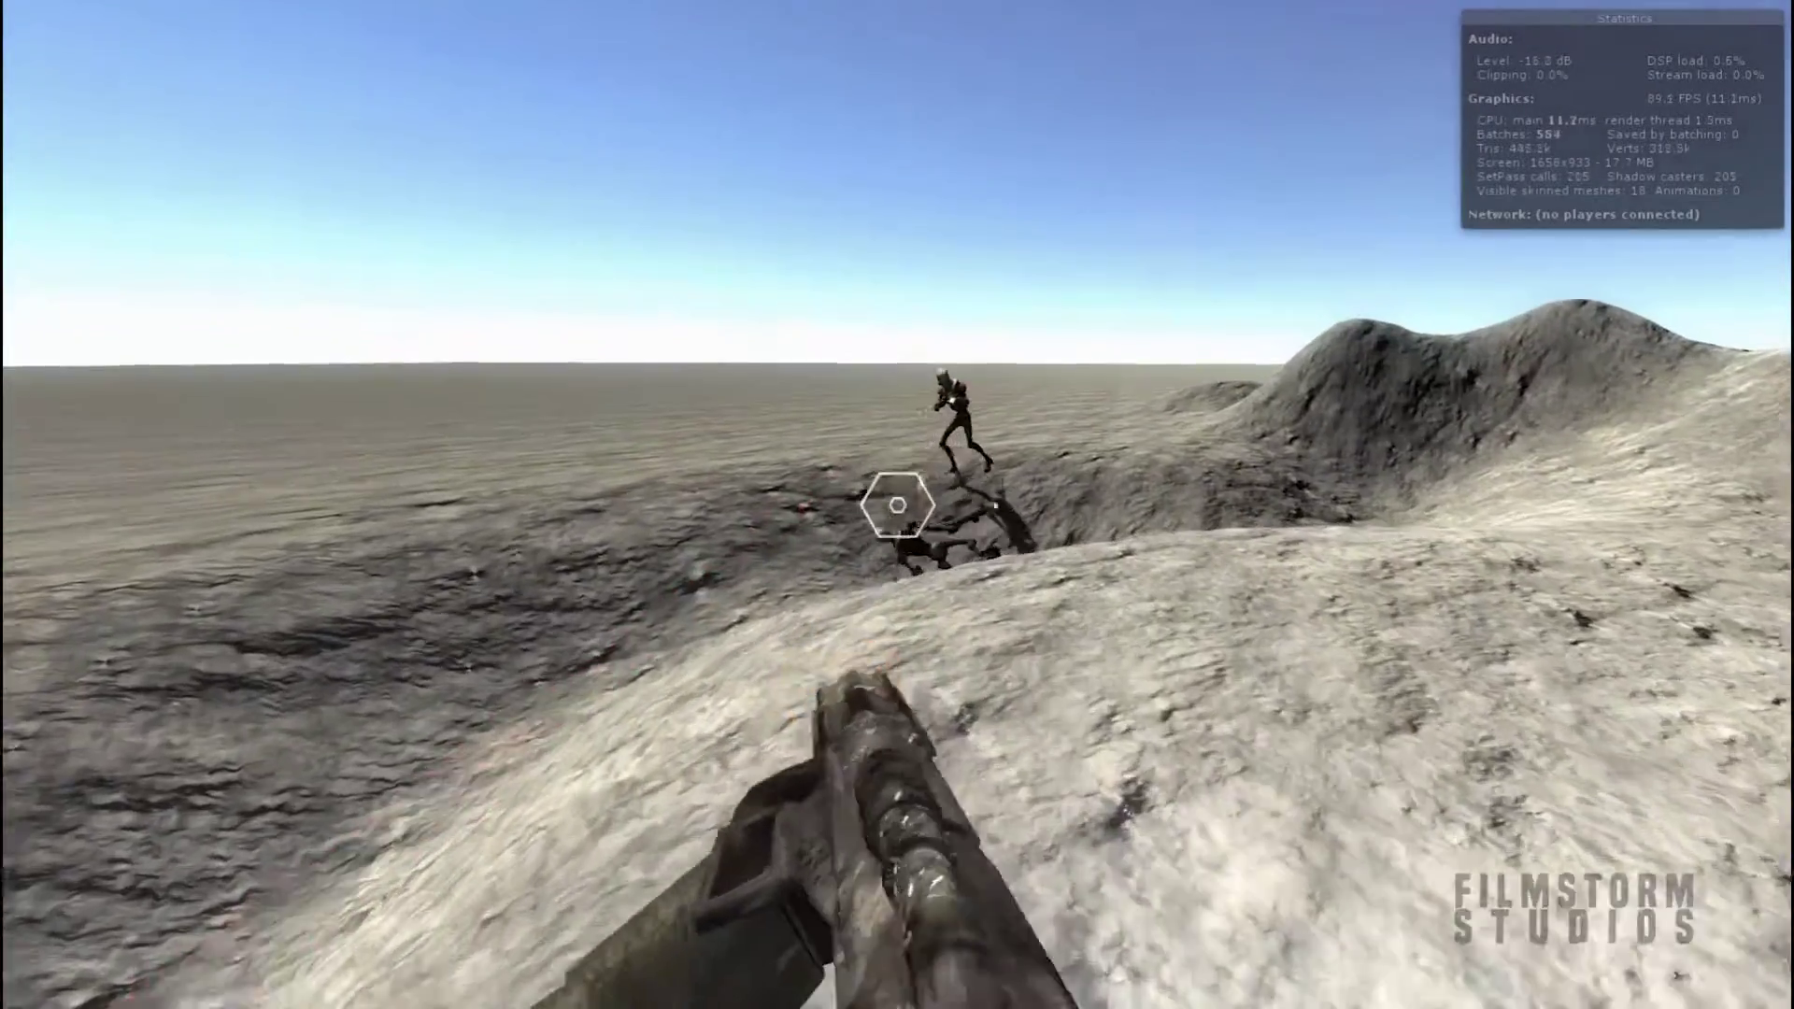
left_click(897, 505)
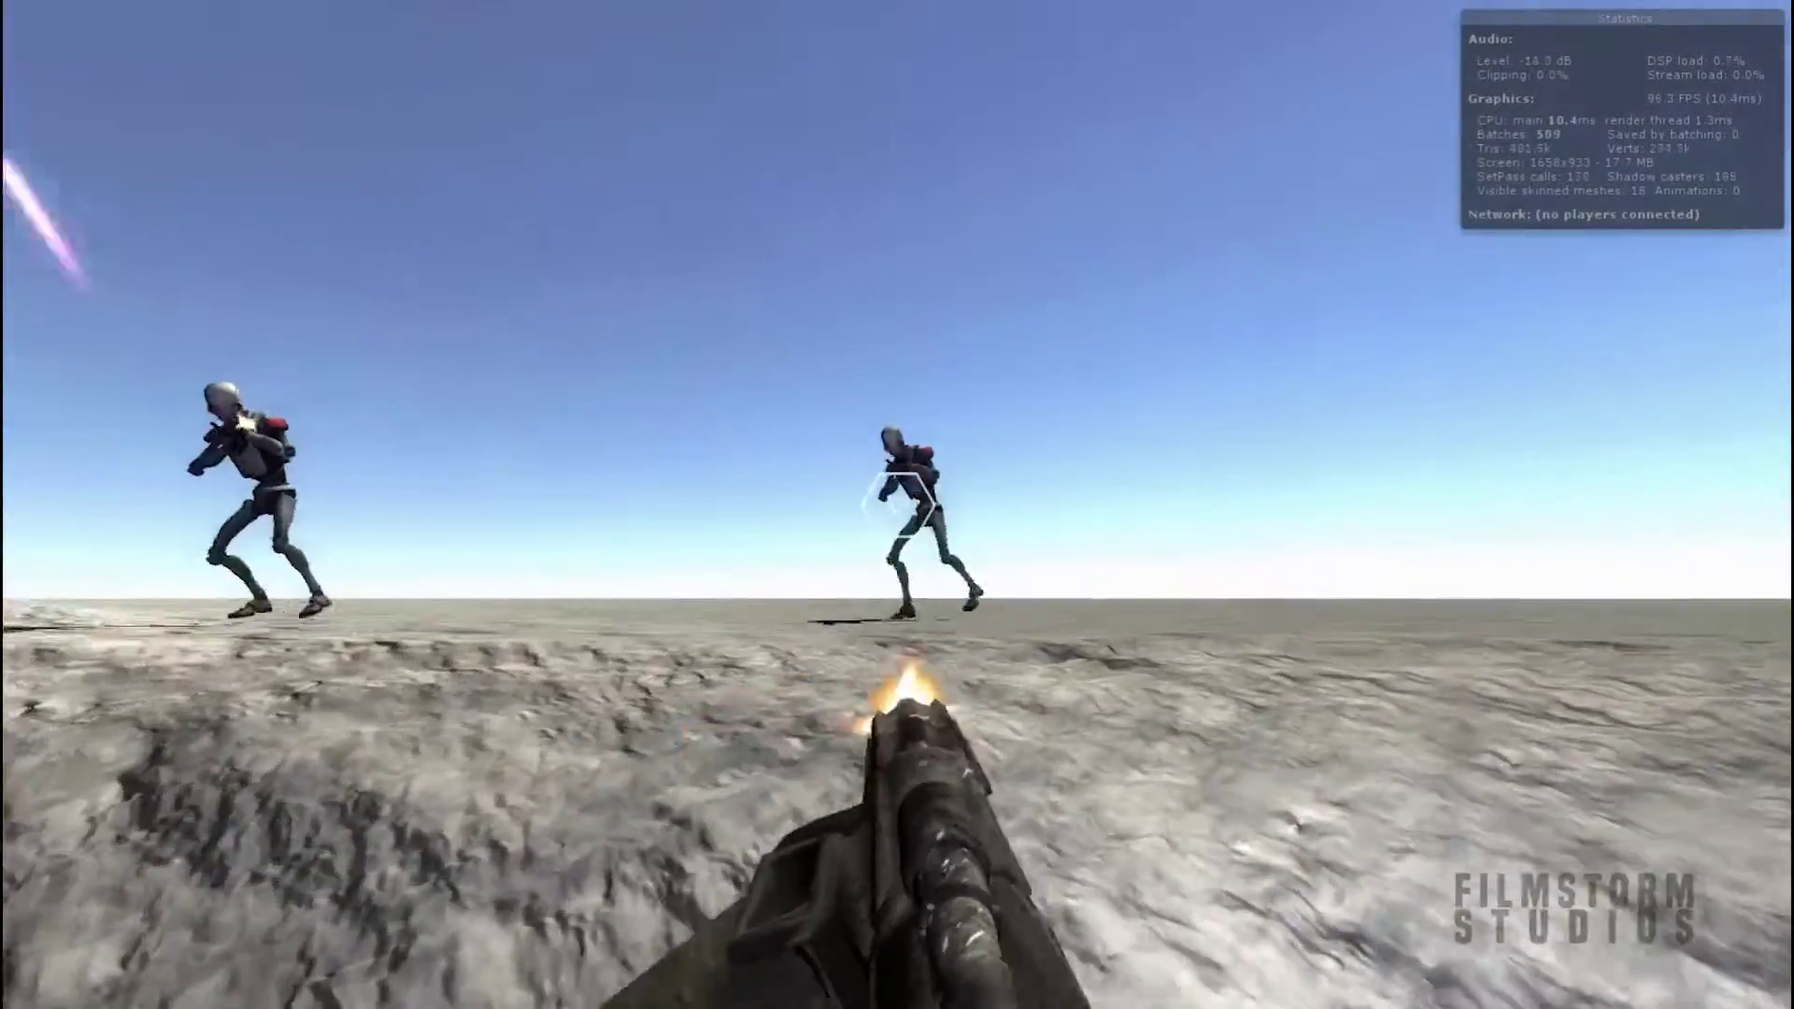
left_click(897, 505)
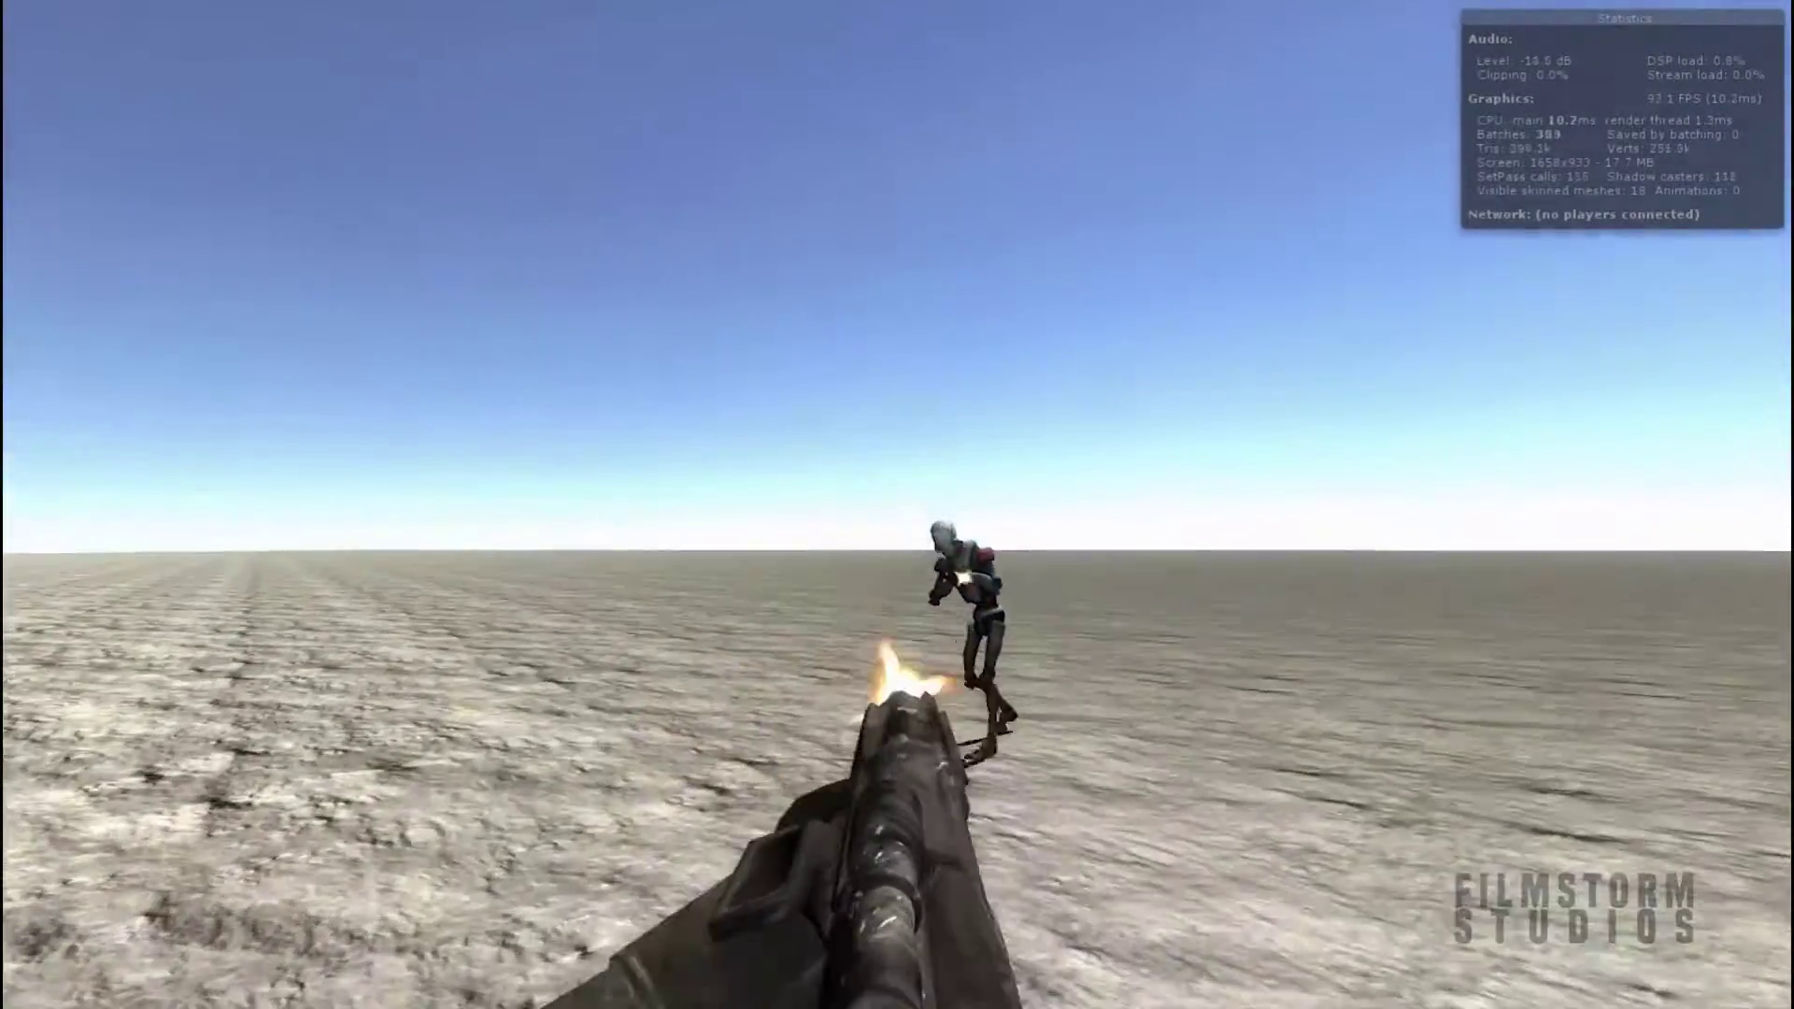
left_click(897, 504)
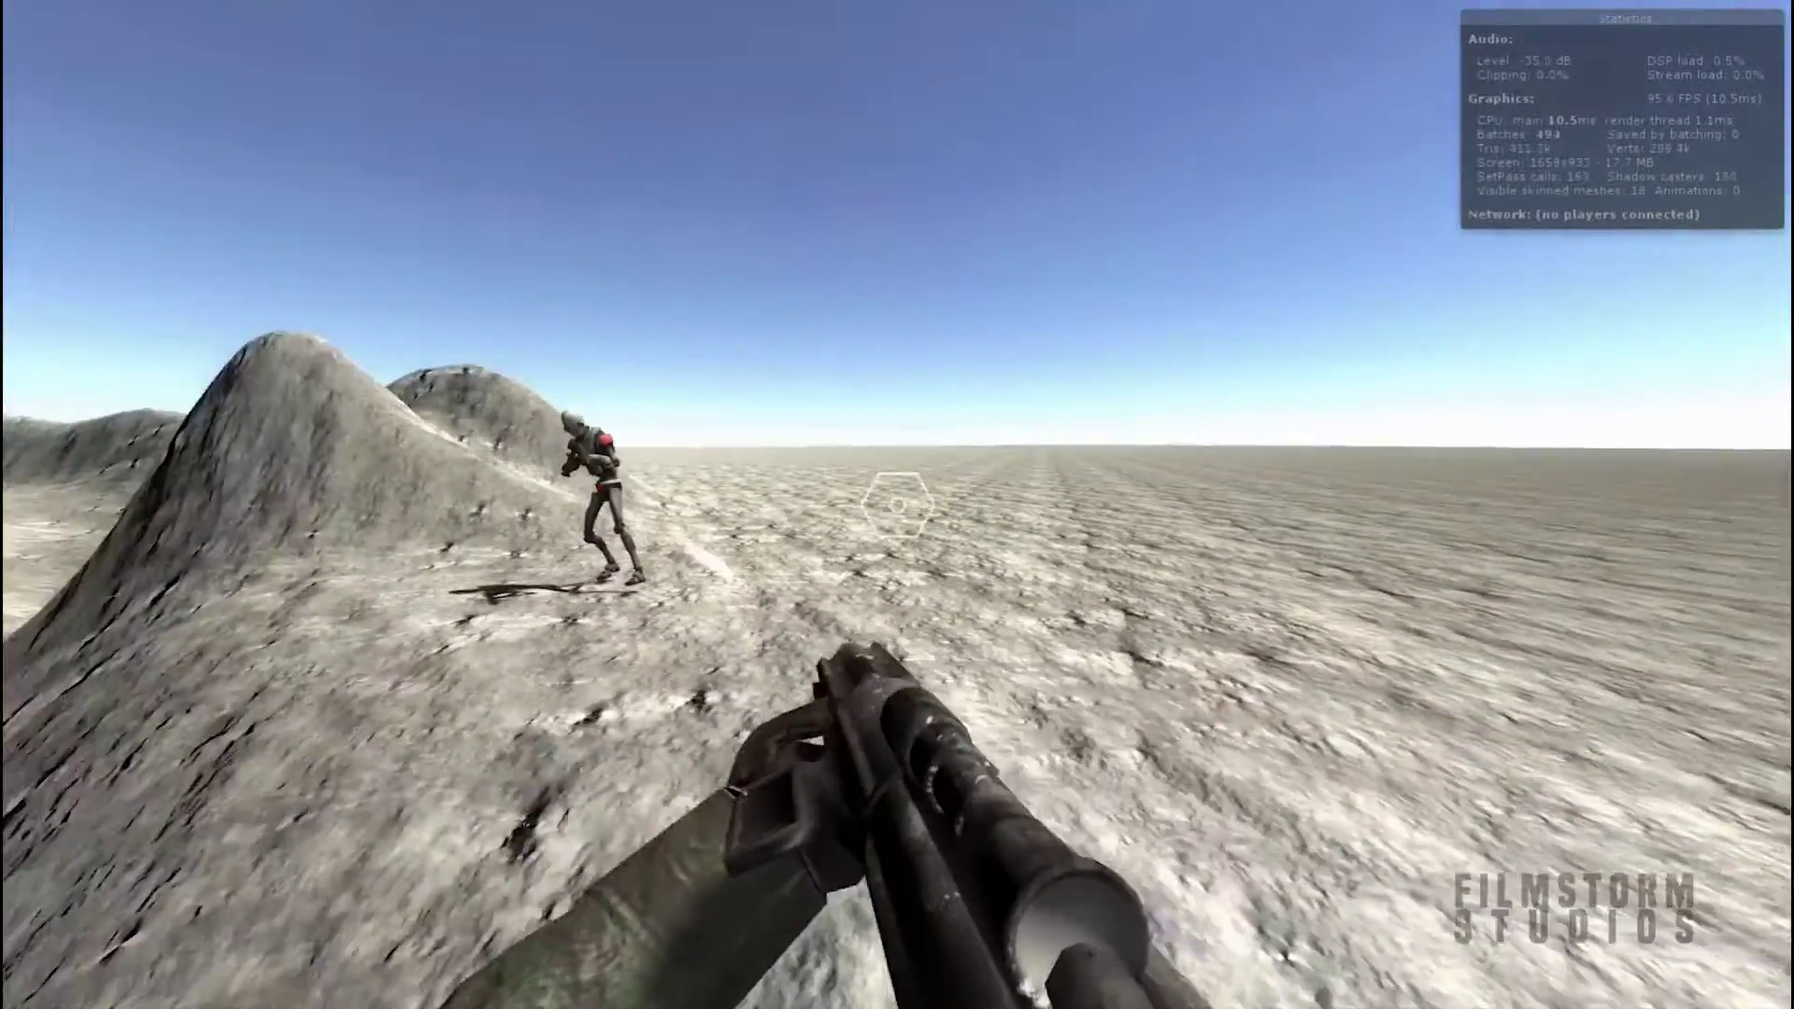
left_click(897, 505)
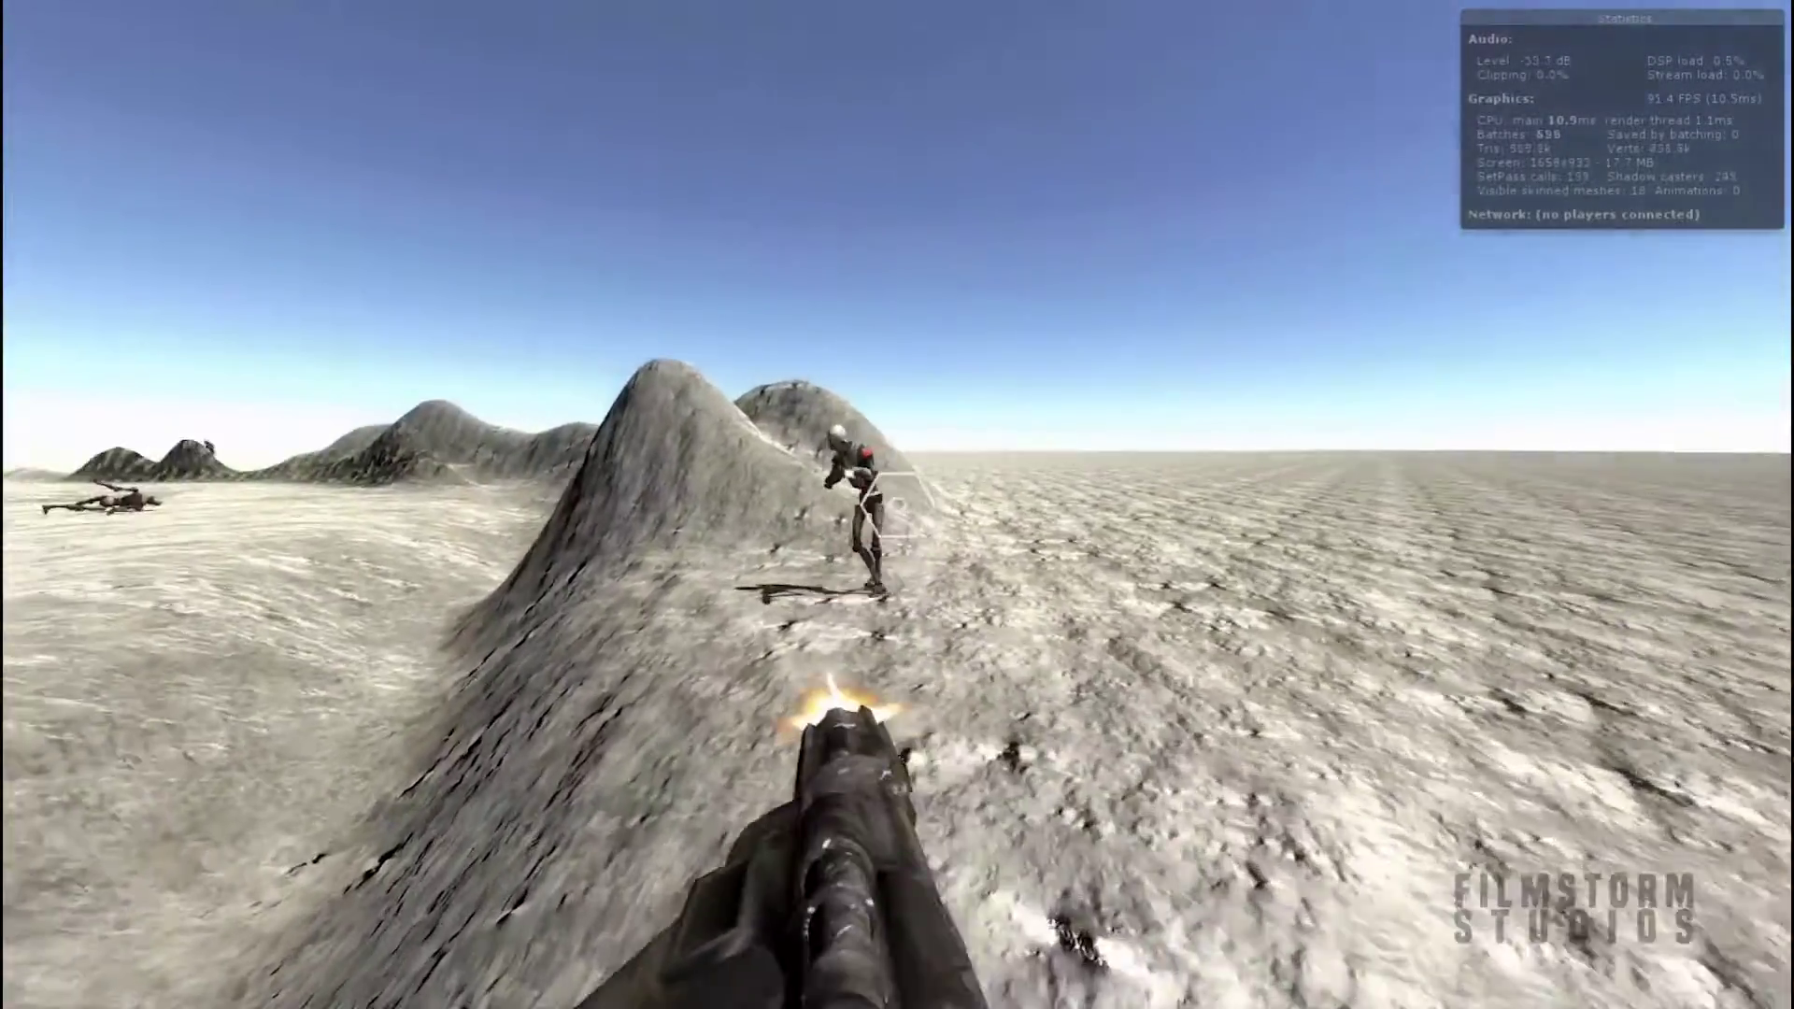